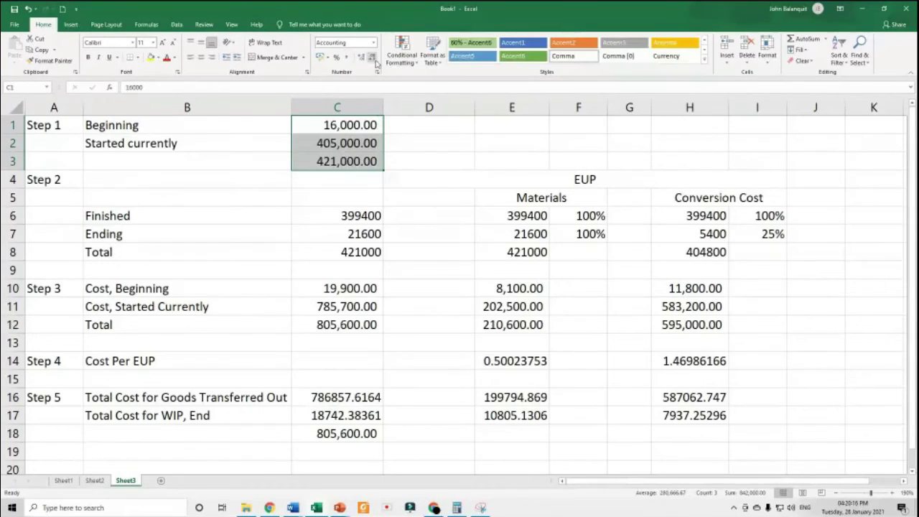
# Remove the decimal places from the Step 1 unit quantities in C1:C3.
pyautogui.click(373, 60)
pyautogui.click(372, 60)
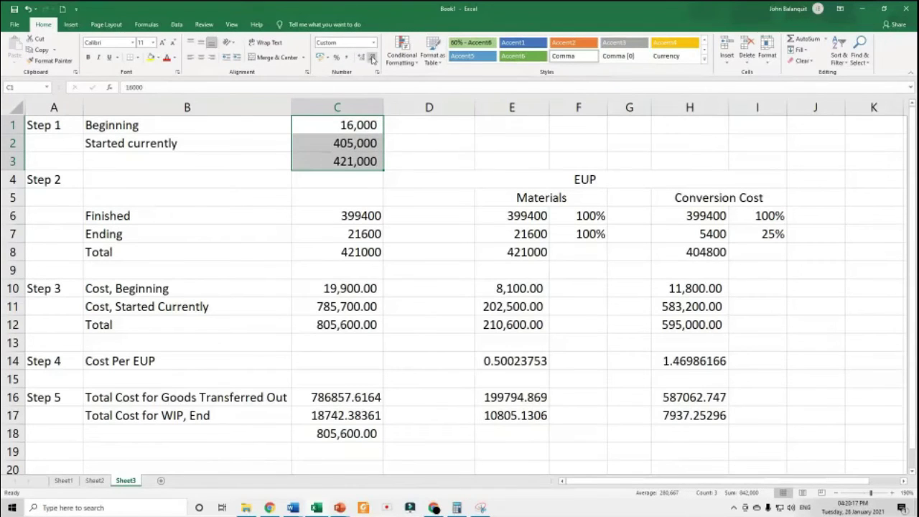
pyautogui.click(424, 230)
# Check the beginning, started and total units in Step 1 against the Pop Chewing Gum problem slide.
pyautogui.click(200, 160)
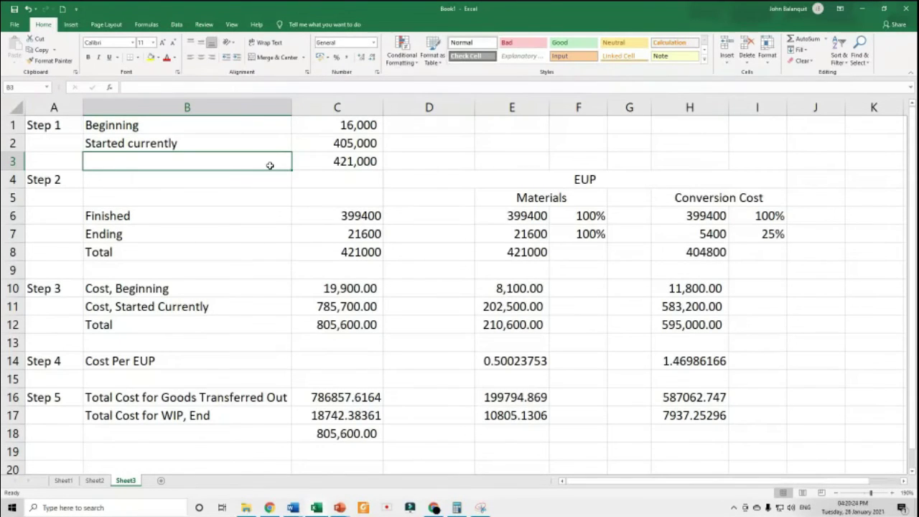
pyautogui.click(308, 126)
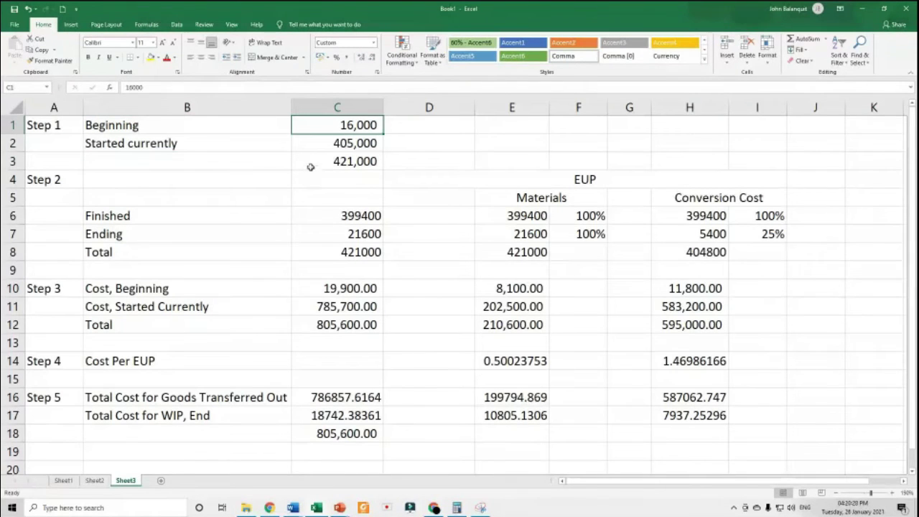
pyautogui.click(323, 146)
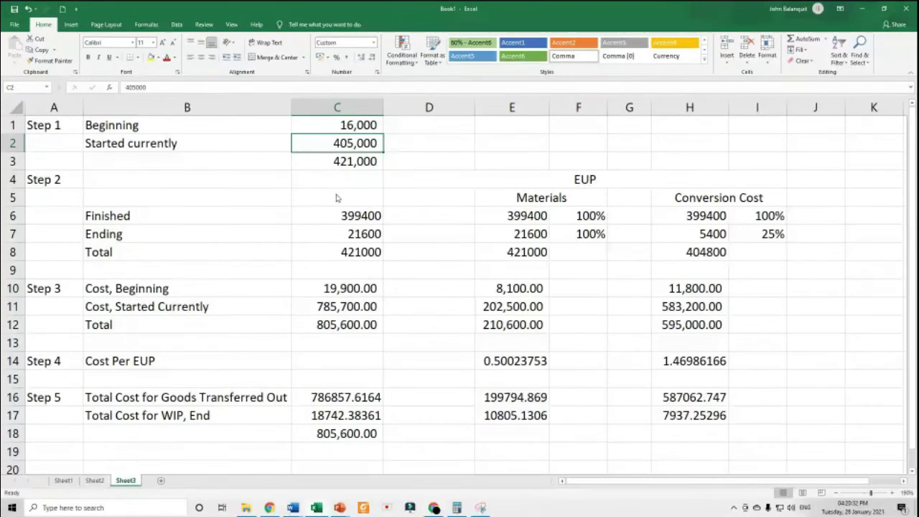
pyautogui.hotkey('alt', 'Tab')
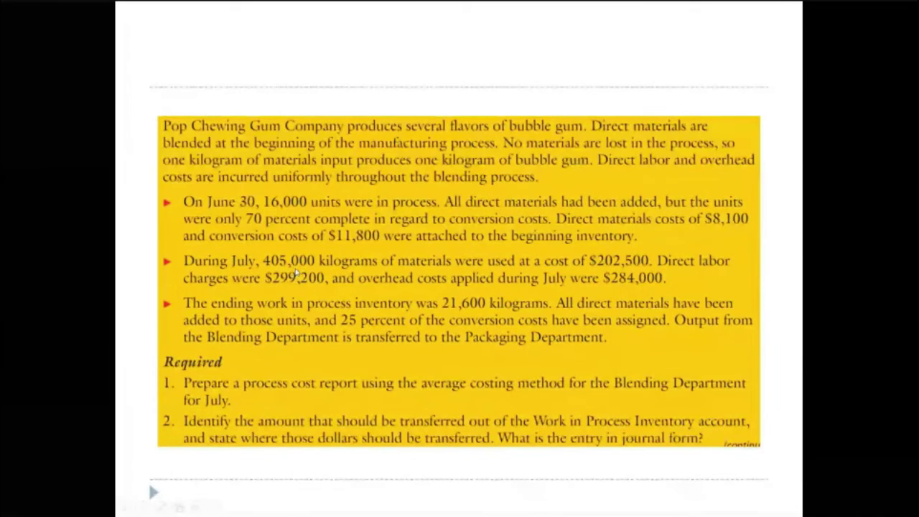
pyautogui.hotkey('alt', 'Tab')
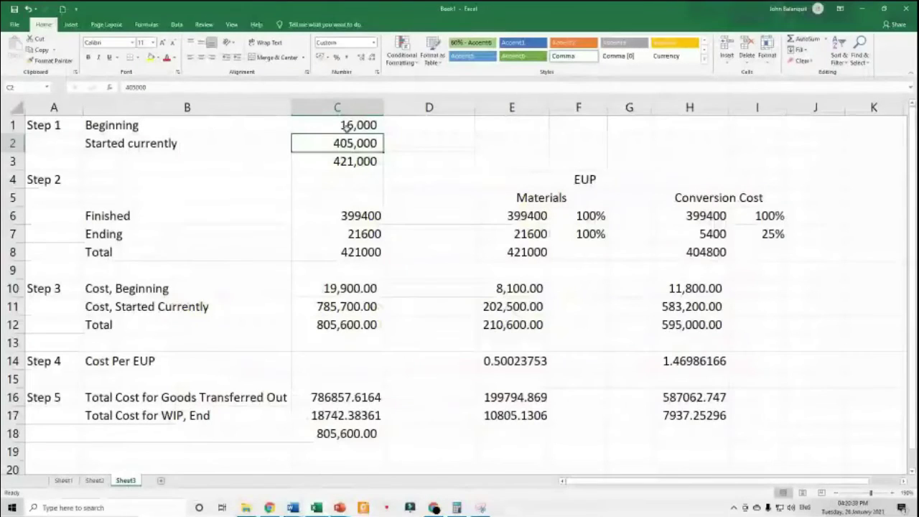
pyautogui.click(365, 159)
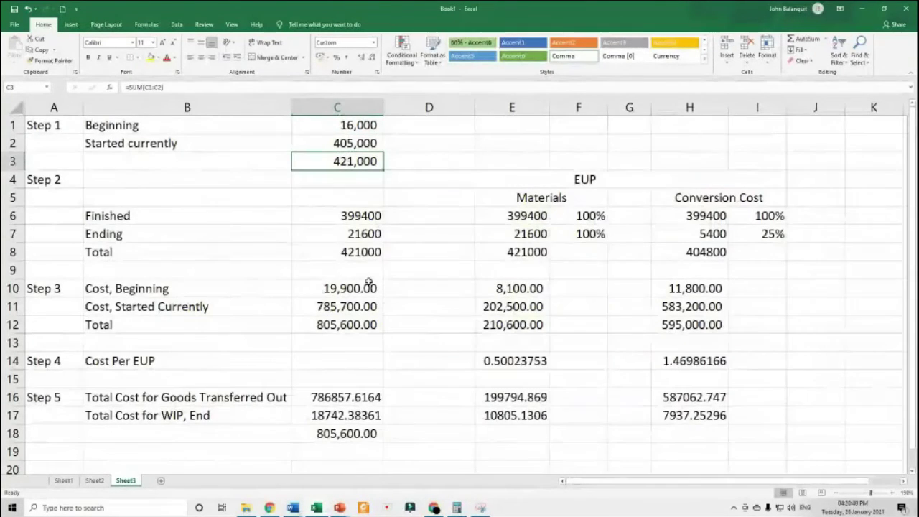
# Format the finished, ending and total units in C6:C8 with thousands separators and no decimals.
pyautogui.click(352, 224)
pyautogui.moveTo(351, 224); pyautogui.dragTo(351, 253)
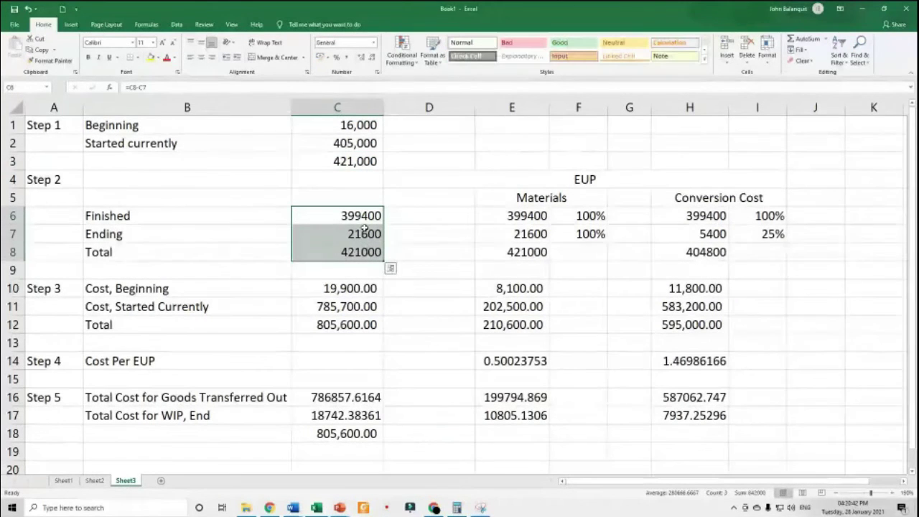
pyautogui.click(346, 57)
pyautogui.click(372, 57)
pyautogui.click(372, 57)
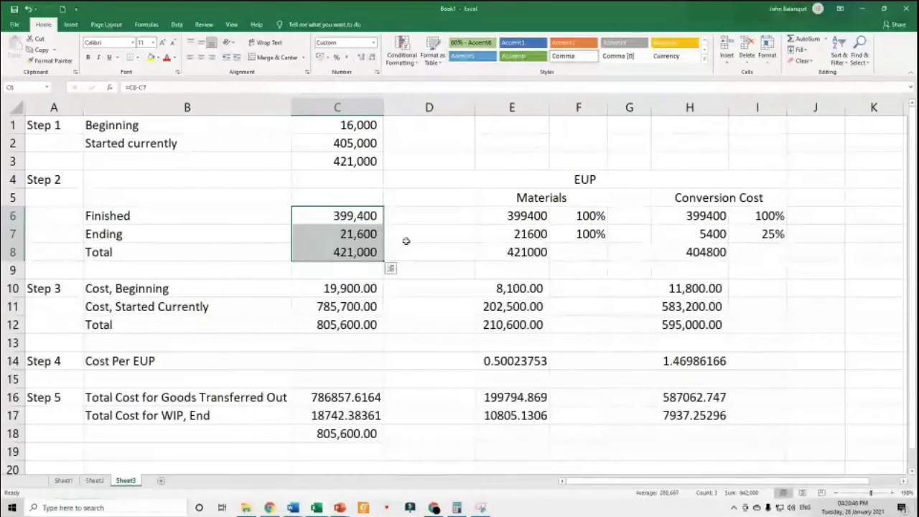
pyautogui.click(402, 241)
# Check the Step 2 units against the problem slide and examine the completion percentages for materials and conversion cost.
pyautogui.click(343, 253)
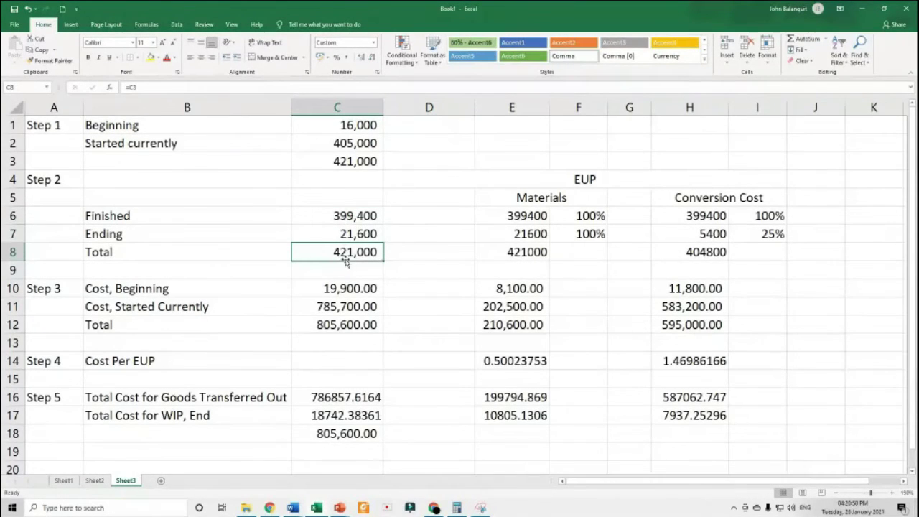
pyautogui.hotkey('alt', 'Tab')
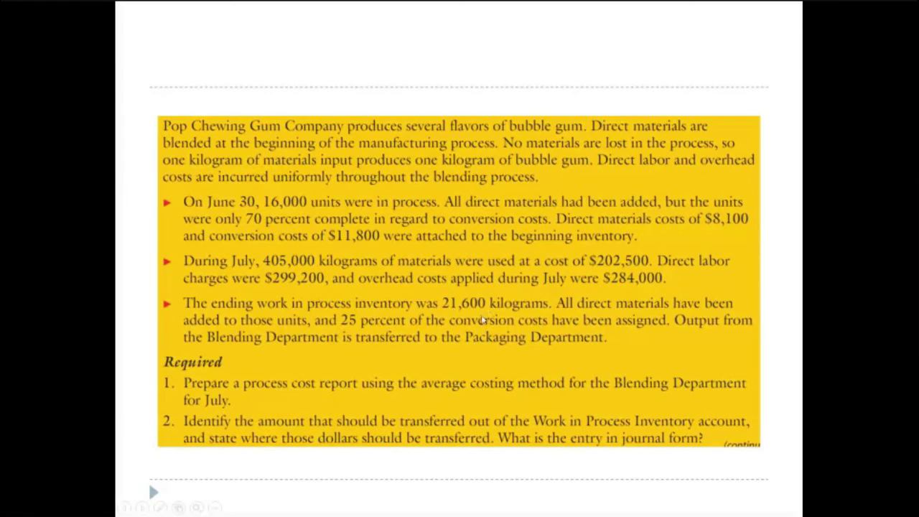
pyautogui.hotkey('alt', 'Tab')
pyautogui.click(356, 236)
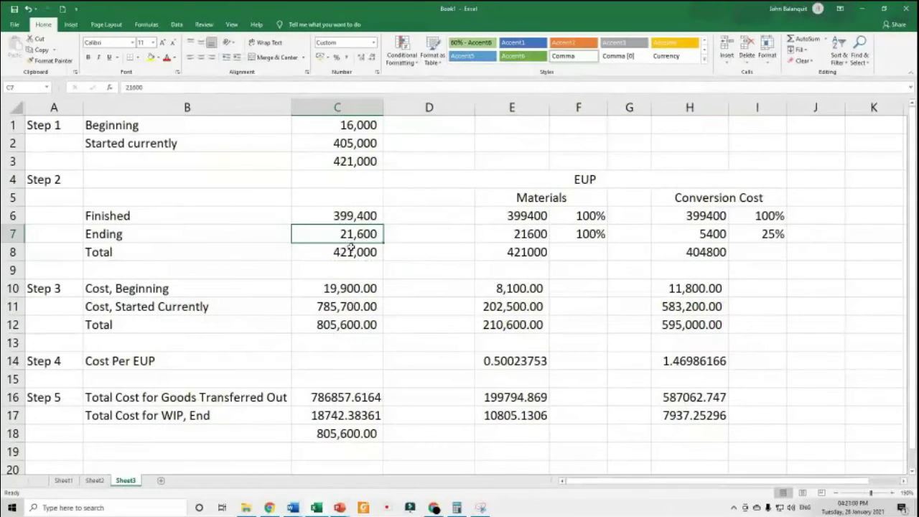
pyautogui.click(302, 216)
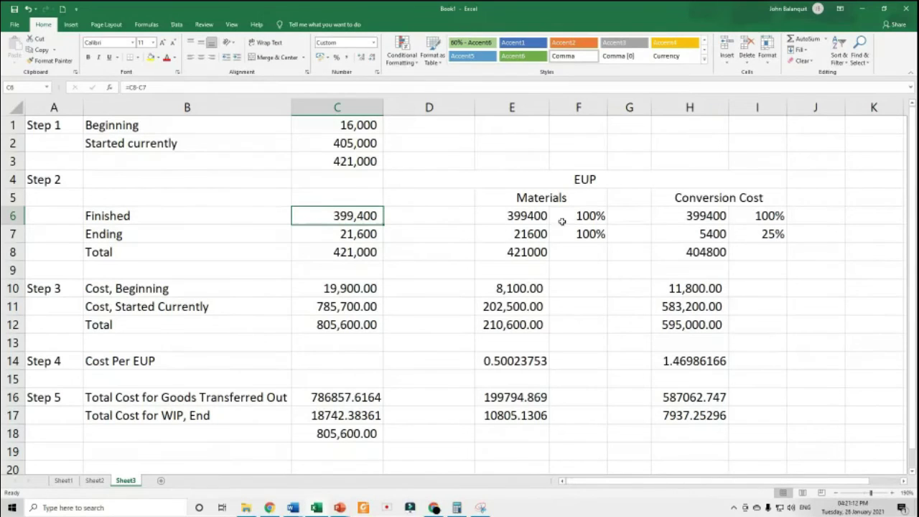
pyautogui.moveTo(571, 219); pyautogui.dragTo(577, 226)
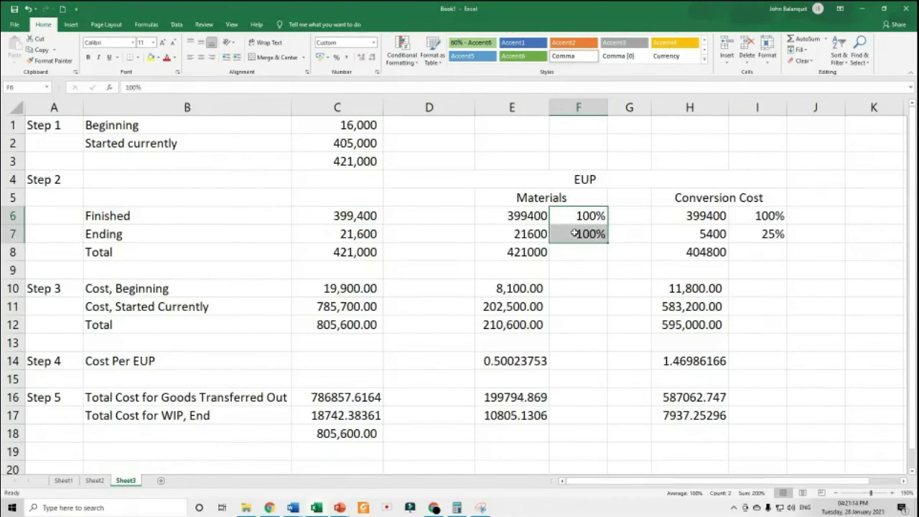
pyautogui.click(576, 271)
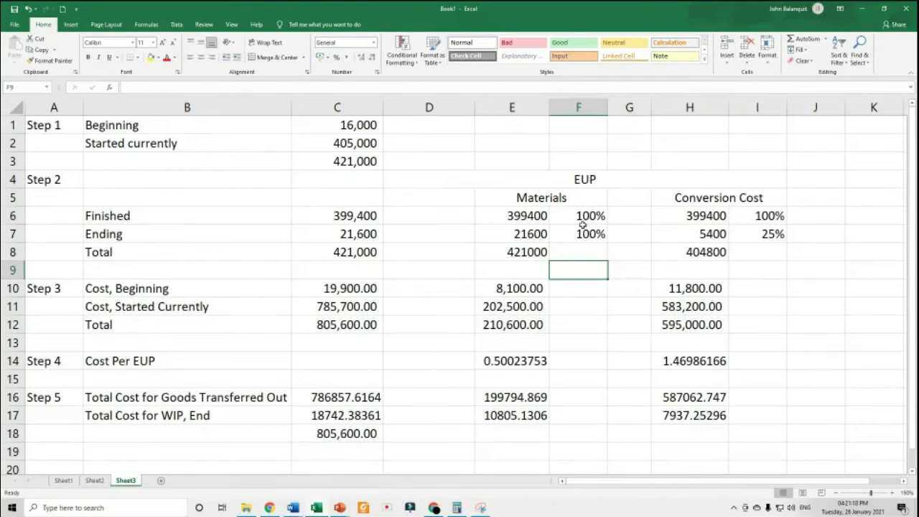
pyautogui.moveTo(583, 217); pyautogui.dragTo(585, 234)
pyautogui.click(578, 270)
pyautogui.click(750, 219)
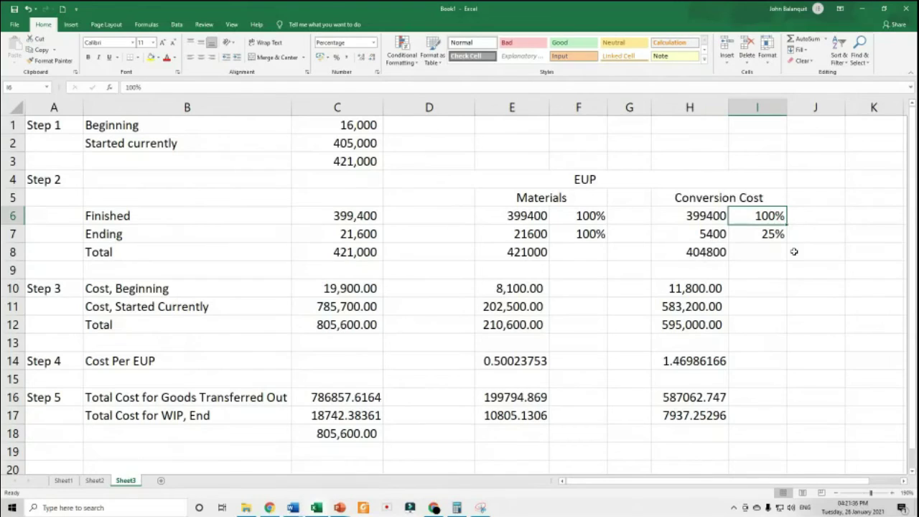
pyautogui.click(764, 240)
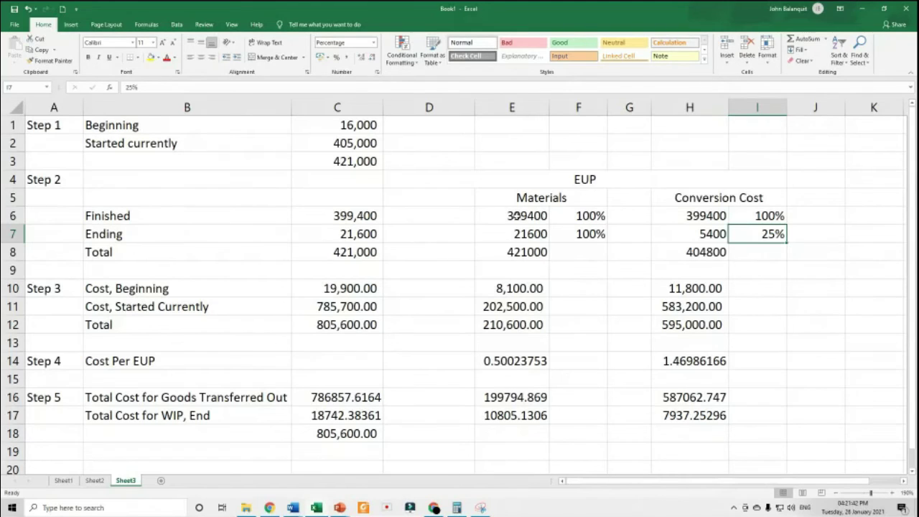
# Format the Materials EUP quantities in E6:E8 with thousands separators and no decimals, and review the units and percentages behind them.
pyautogui.moveTo(517, 215); pyautogui.dragTo(516, 252)
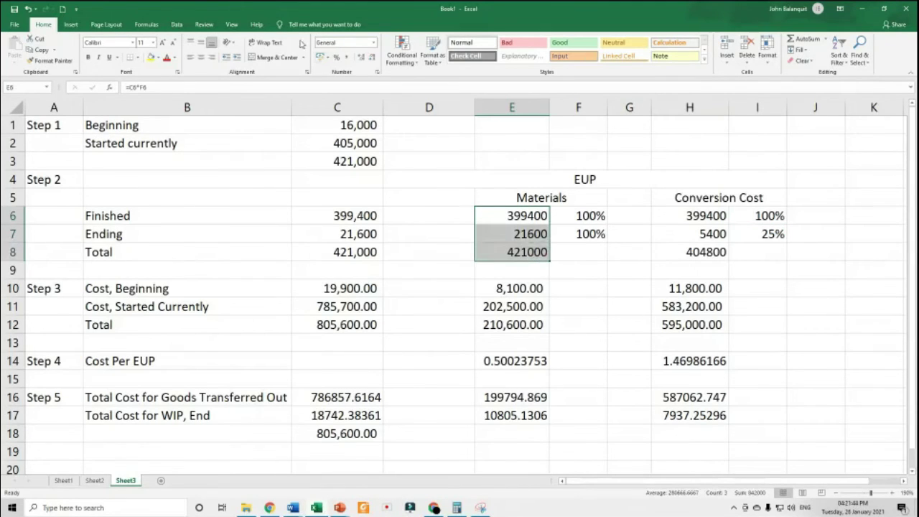
pyautogui.click(347, 57)
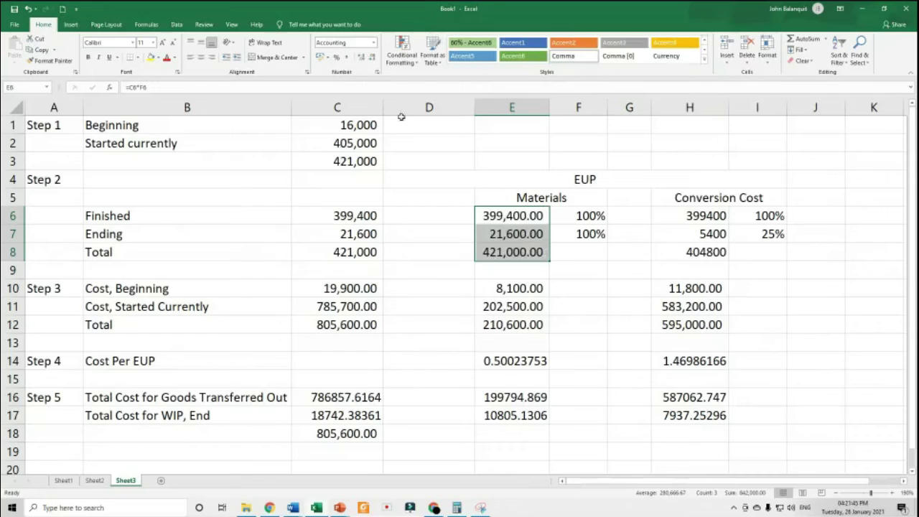
pyautogui.doubleClick(372, 61)
pyautogui.click(507, 251)
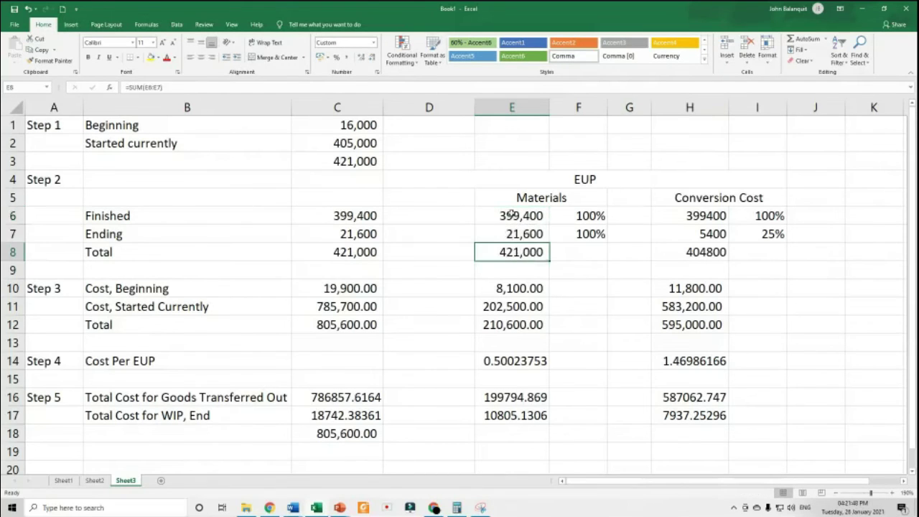
pyautogui.moveTo(509, 211); pyautogui.dragTo(518, 254)
pyautogui.click(354, 215)
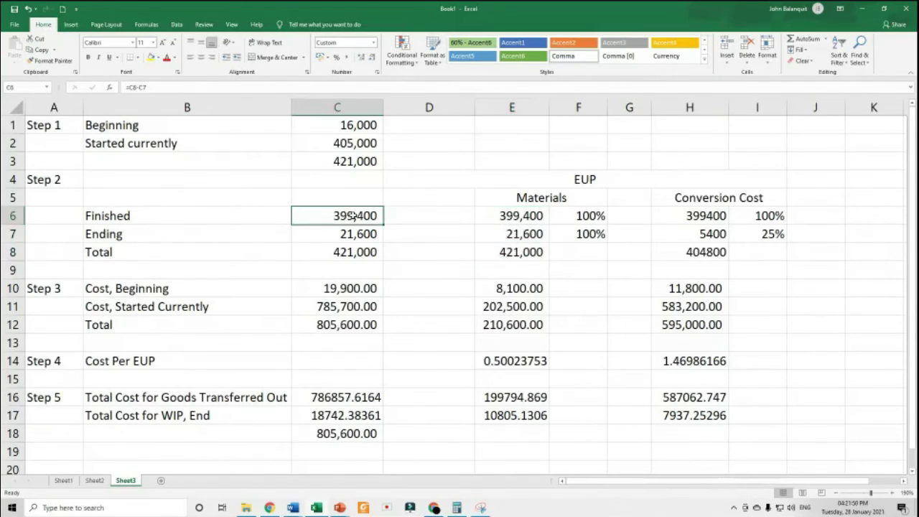
pyautogui.click(569, 218)
pyautogui.click(582, 235)
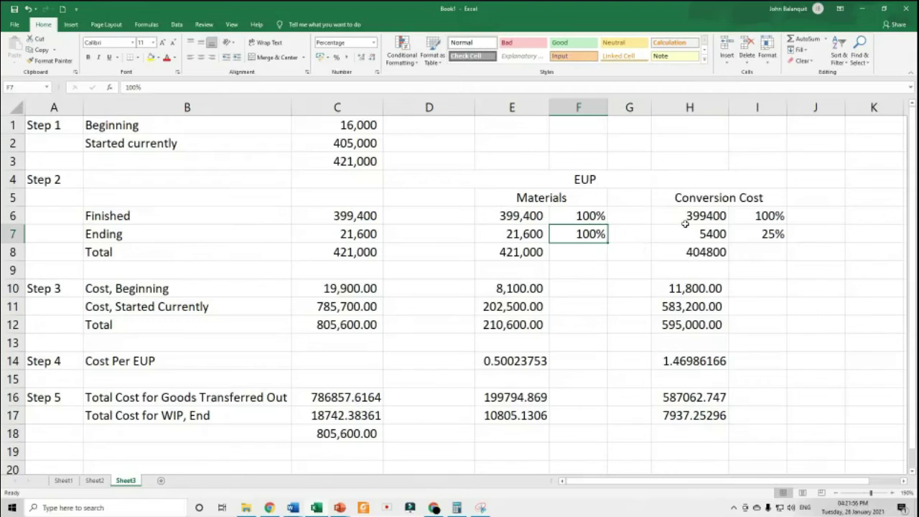
# Format the Conversion Cost EUP quantities in H6:H8 with thousands separators and no decimals.
pyautogui.moveTo(704, 216); pyautogui.dragTo(704, 252)
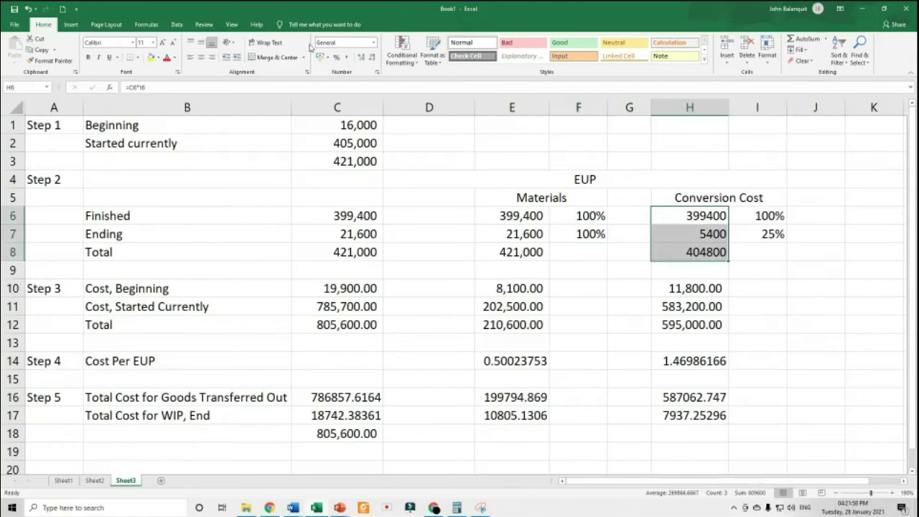
pyautogui.click(346, 57)
pyautogui.click(372, 56)
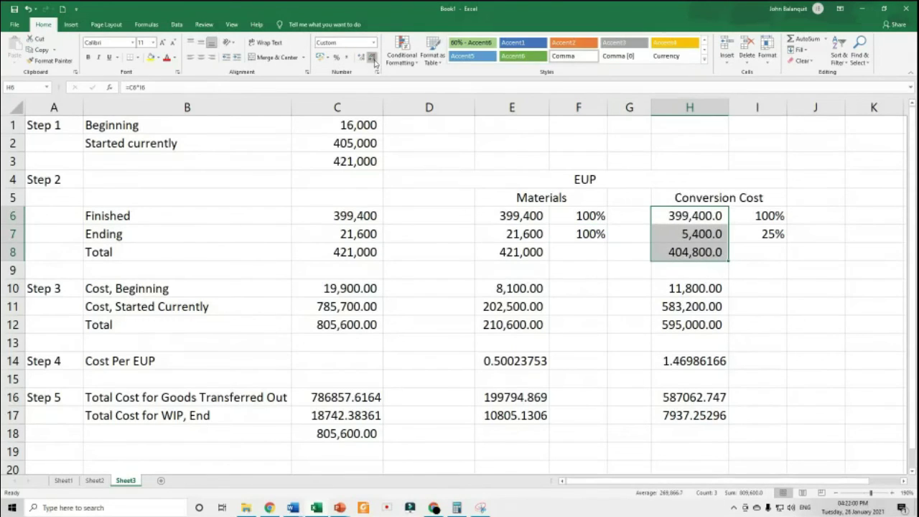
pyautogui.click(372, 57)
pyautogui.click(662, 239)
pyautogui.click(679, 216)
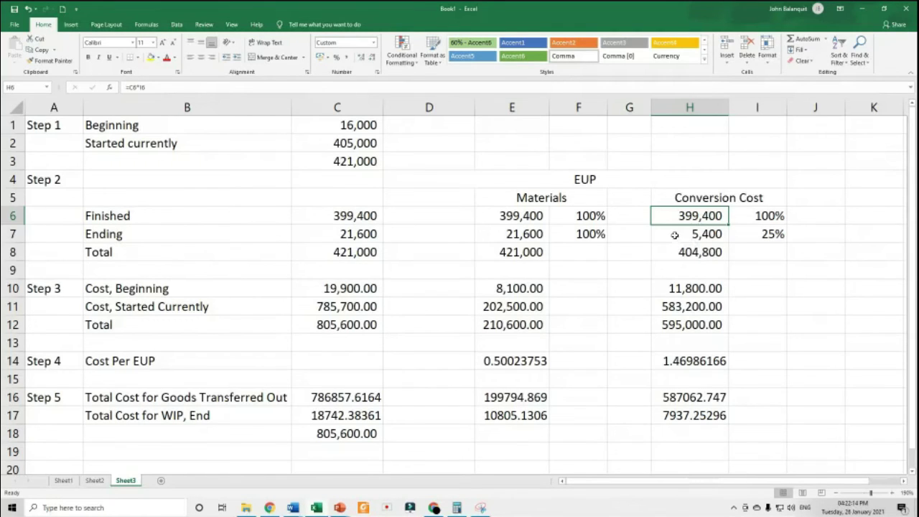
# Make the Step 2 Total row in B8:H8 and the Step 1 total in C3 bold.
pyautogui.moveTo(120, 256); pyautogui.dragTo(683, 253)
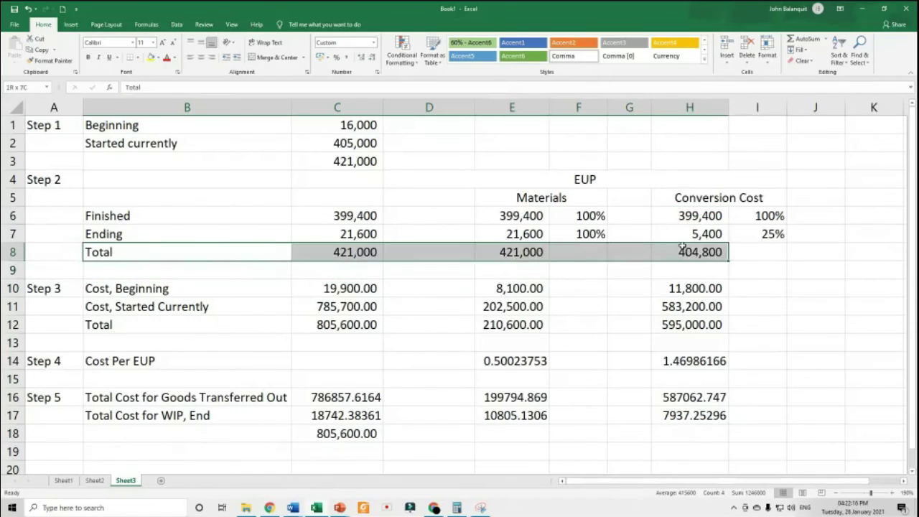
pyautogui.click(88, 57)
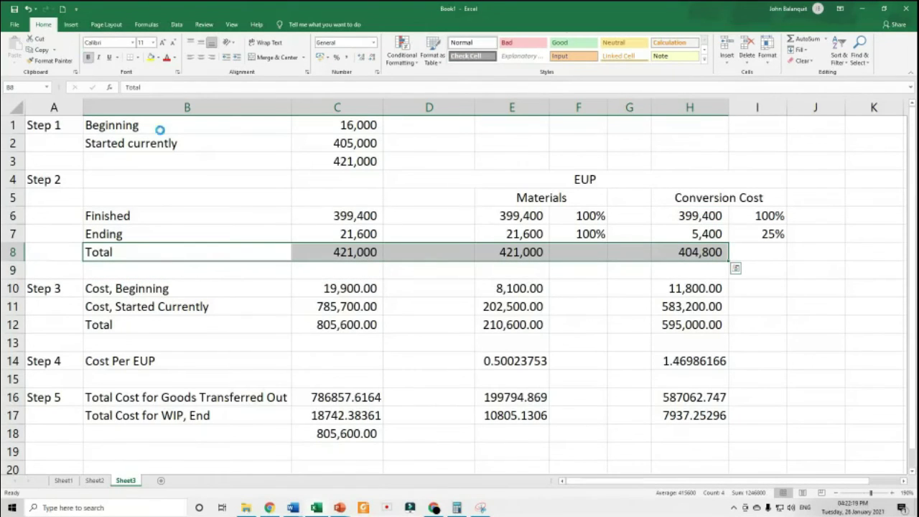
pyautogui.click(340, 166)
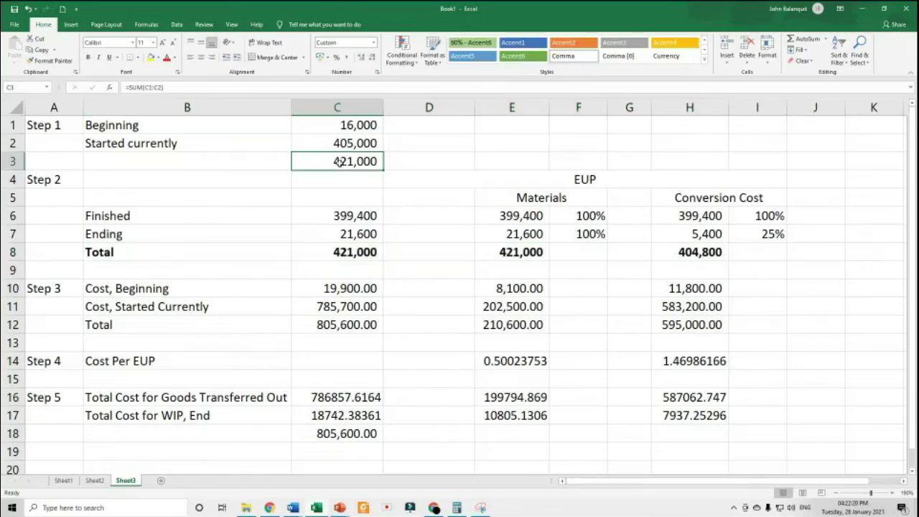
pyautogui.click(88, 57)
pyautogui.click(387, 327)
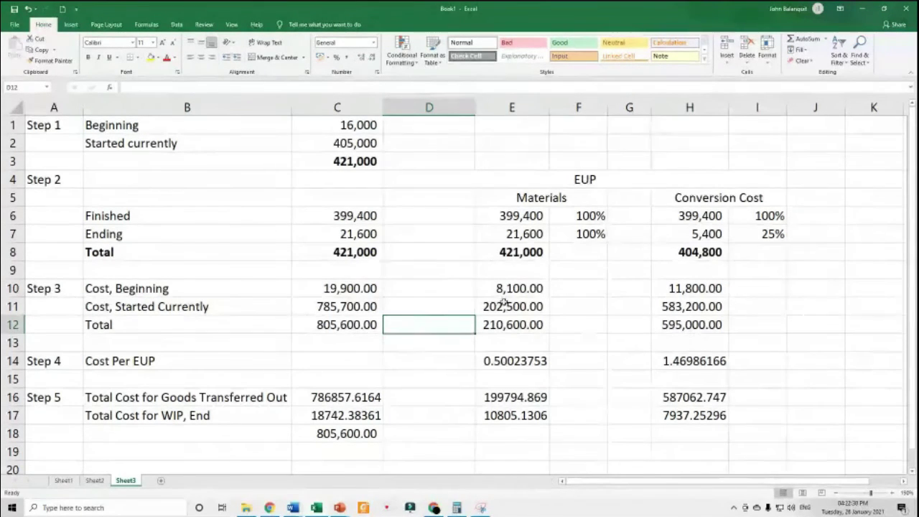
# Check the Step 3 beginning and currently started costs for materials and conversion against the problem slide.
pyautogui.hotkey('alt', 'Tab')
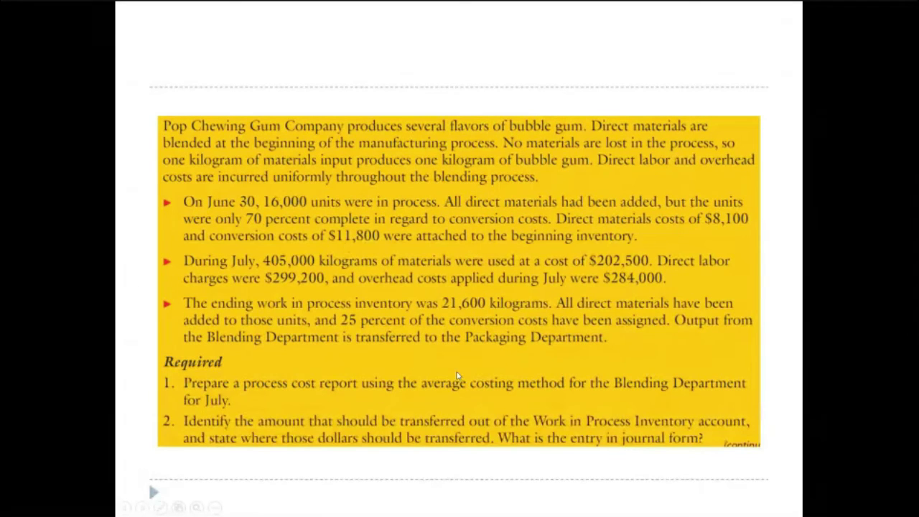
pyautogui.hotkey('alt', 'Tab')
pyautogui.click(512, 290)
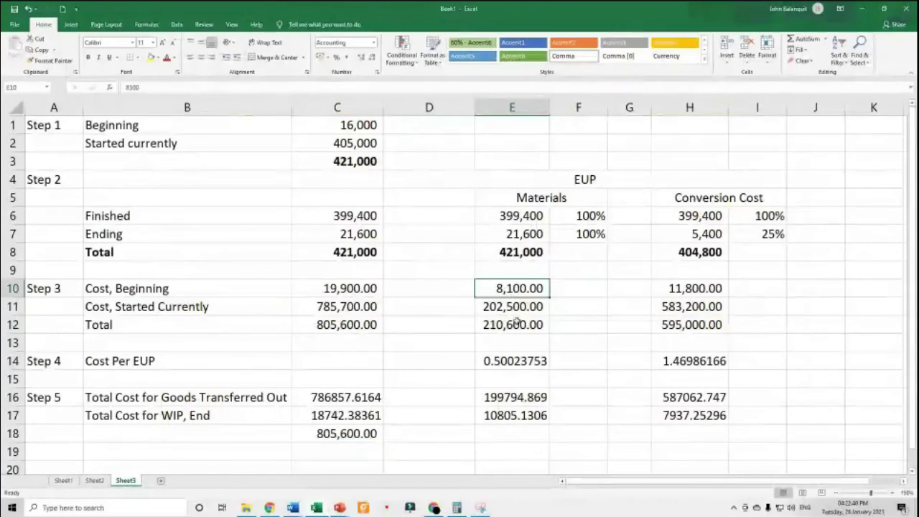
pyautogui.click(690, 295)
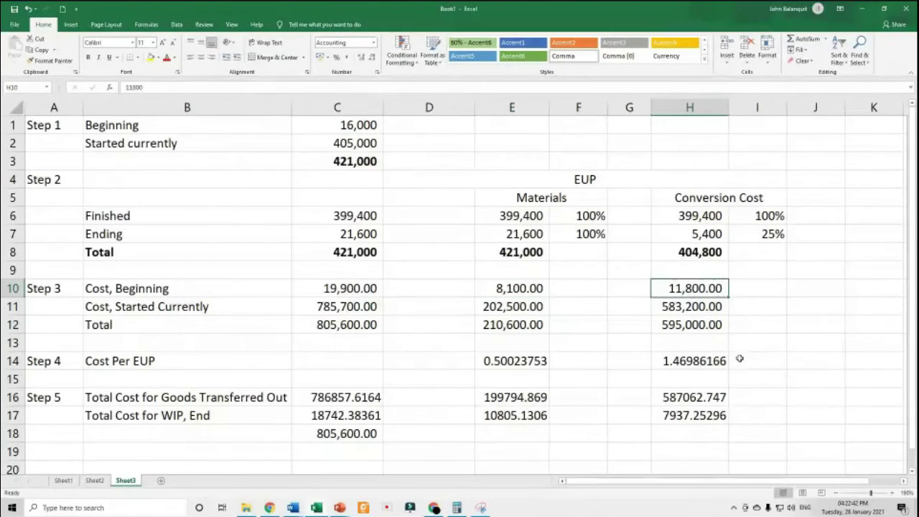
pyautogui.click(321, 290)
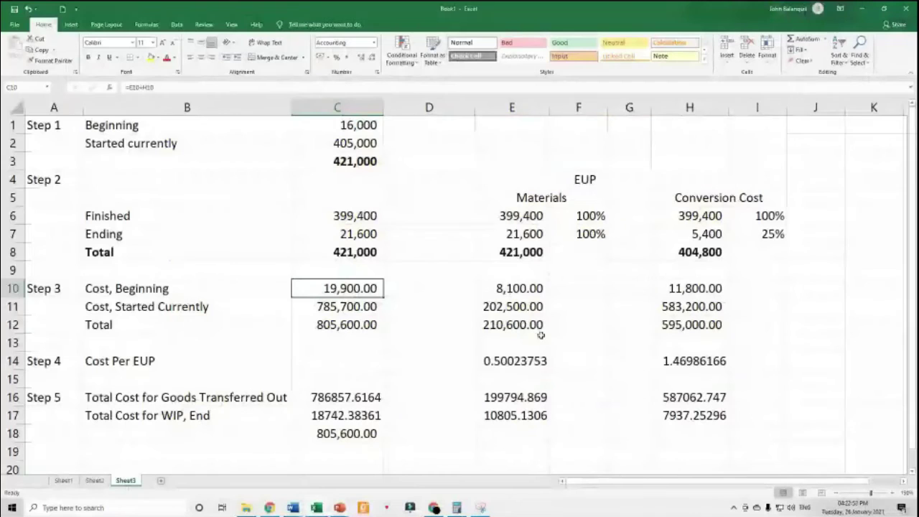
pyautogui.click(516, 307)
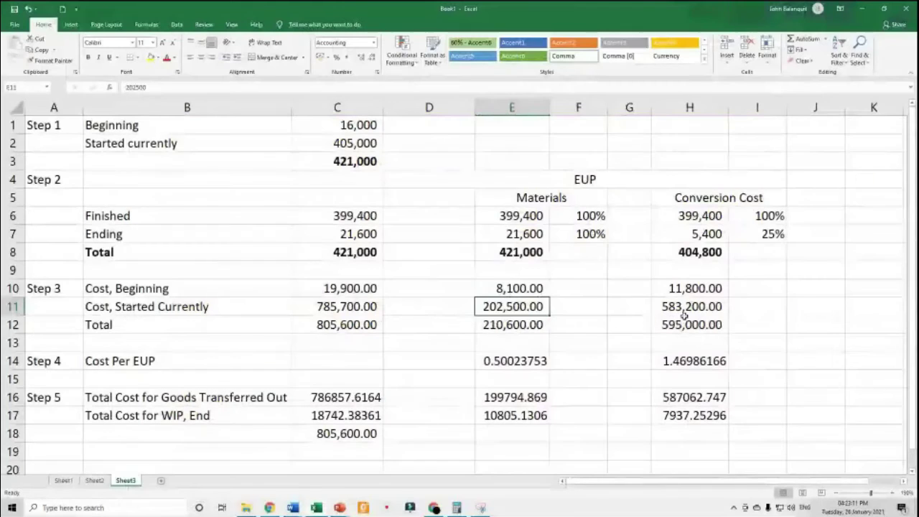
pyautogui.click(689, 307)
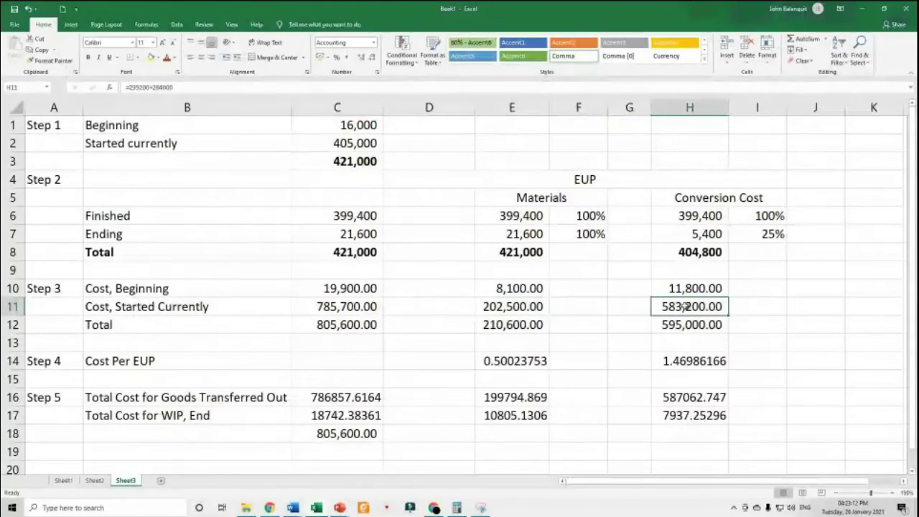
# Inspect the formulas behind the currently started conversion cost in H11 and the Step 3 total in C12.
pyautogui.doubleClick(681, 307)
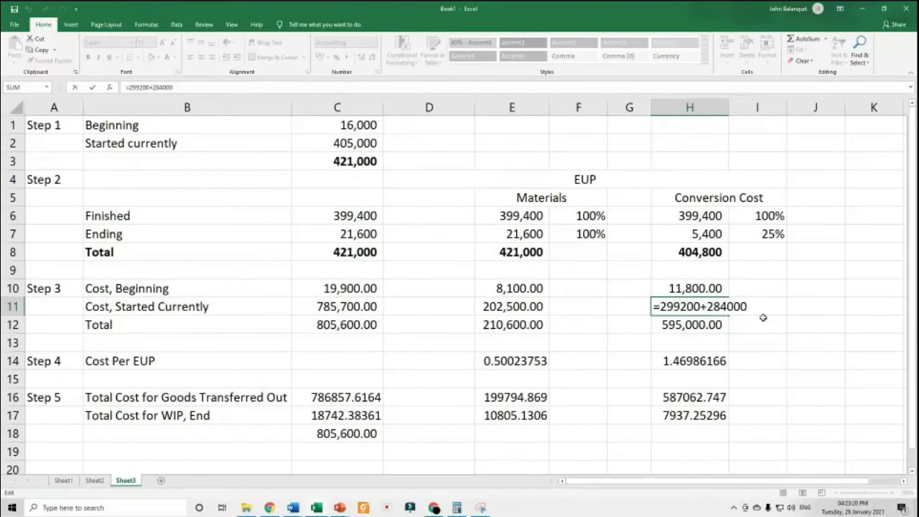
pyautogui.press('Return')
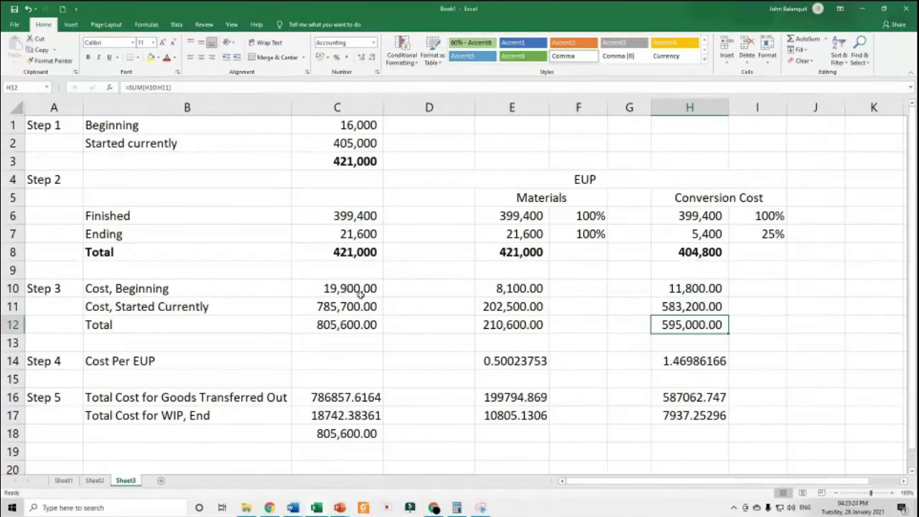
pyautogui.click(363, 324)
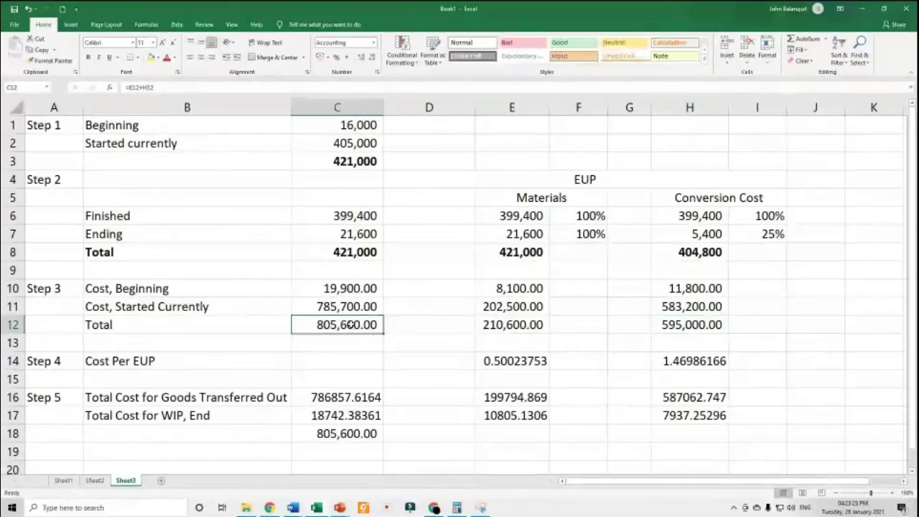
# Make the Step 3 Total row 12 bold and review its overall, materials and conversion cost totals.
pyautogui.click(18, 324)
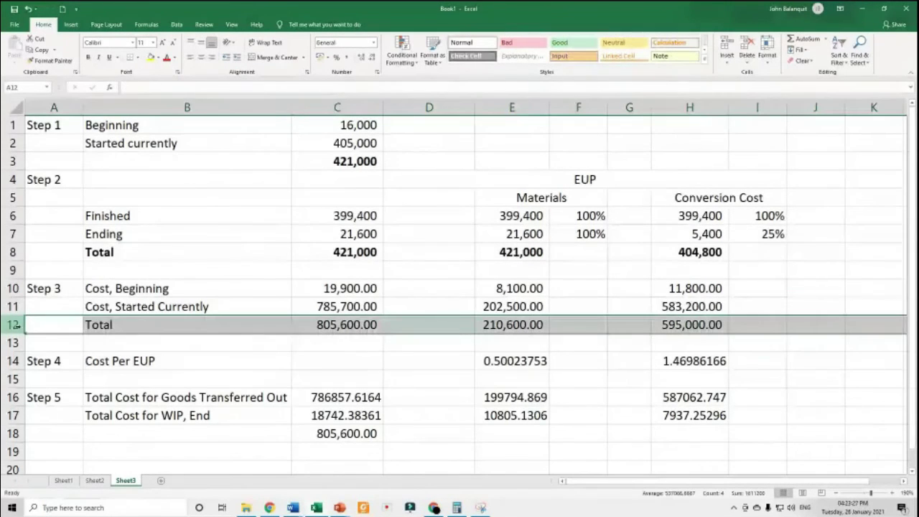
pyautogui.click(88, 60)
pyautogui.click(345, 356)
pyautogui.click(343, 327)
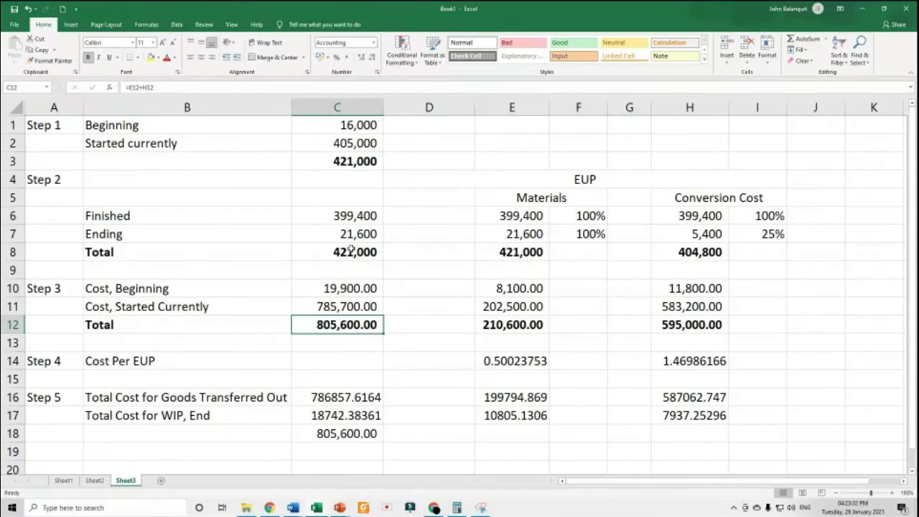
pyautogui.click(501, 325)
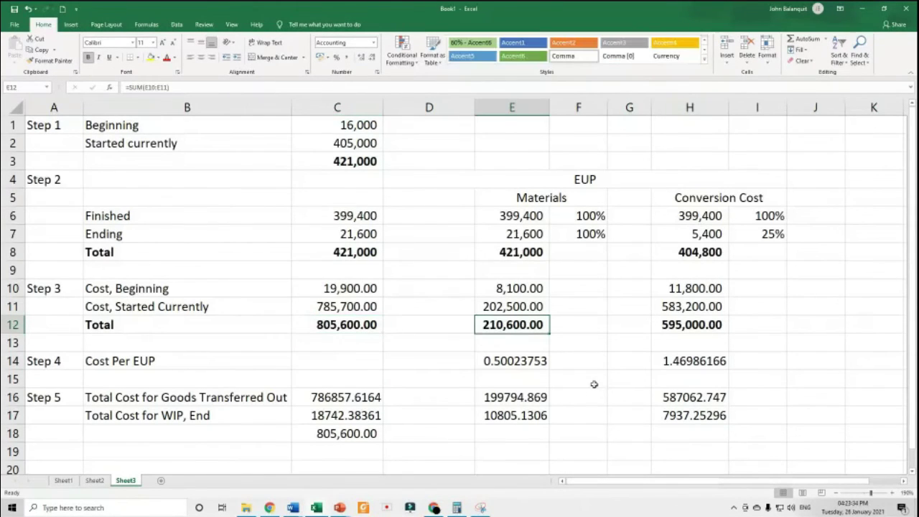
pyautogui.click(707, 325)
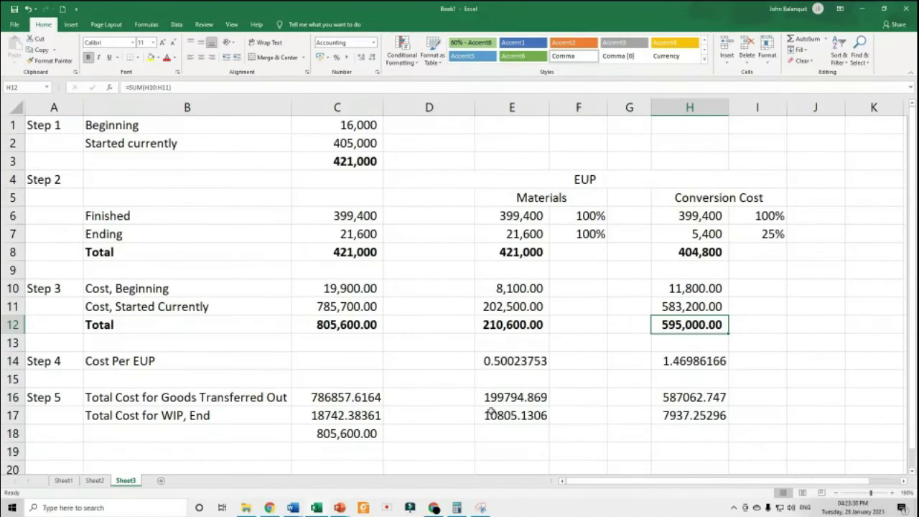
# Make the Step 4 Cost Per EUP values in E14:H14 bold and review the materials and conversion rates.
pyautogui.moveTo(495, 363); pyautogui.dragTo(691, 360)
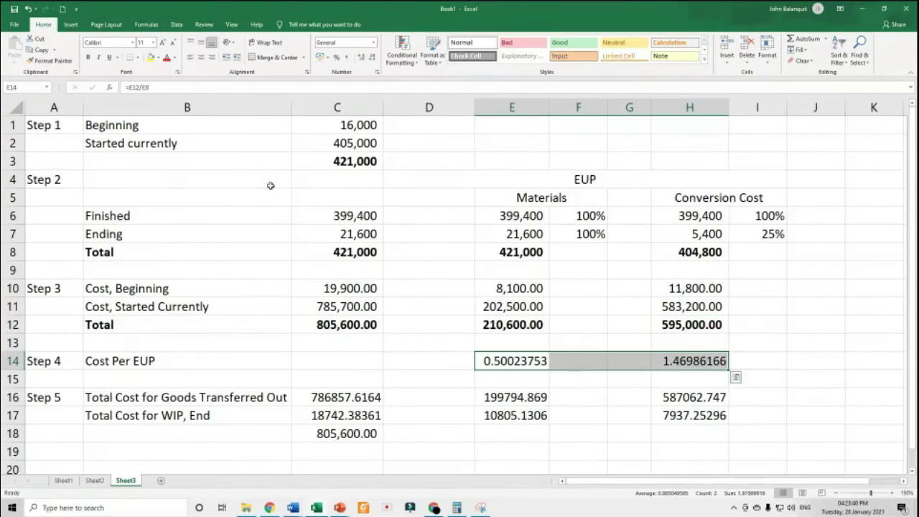
pyautogui.click(88, 58)
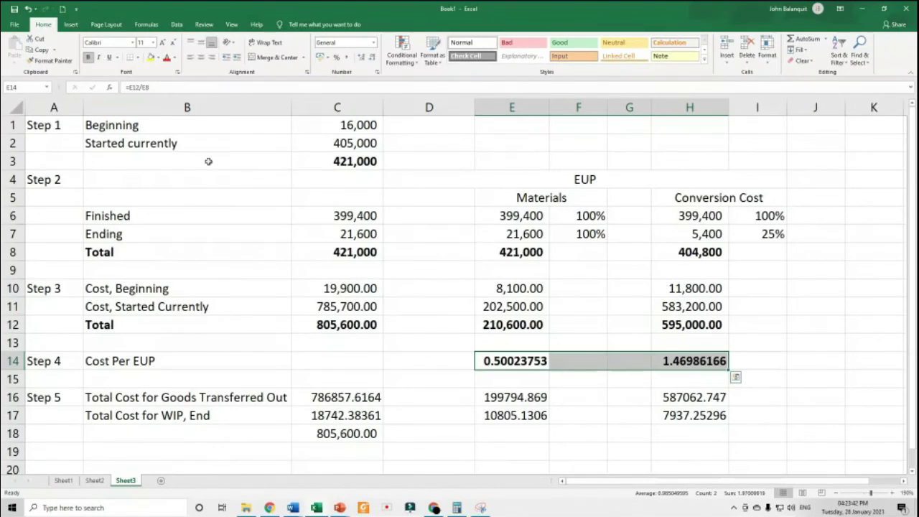
pyautogui.click(596, 376)
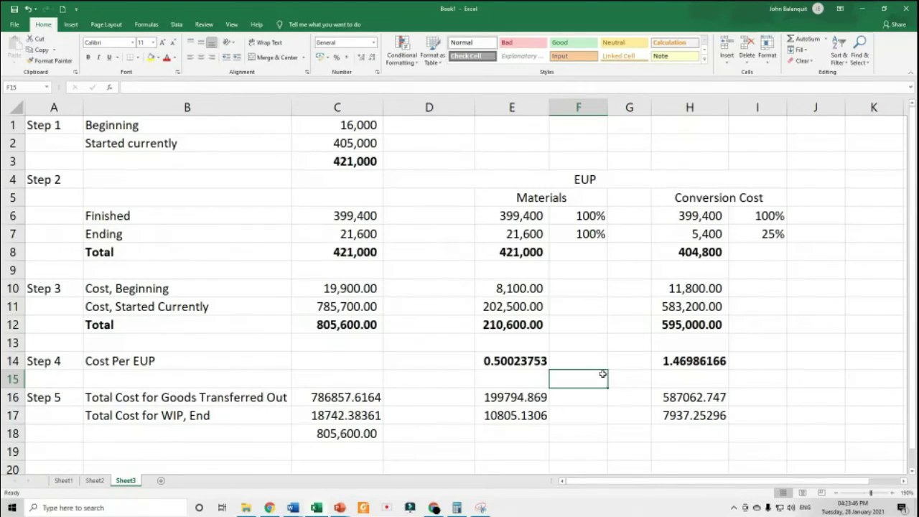
pyautogui.click(529, 362)
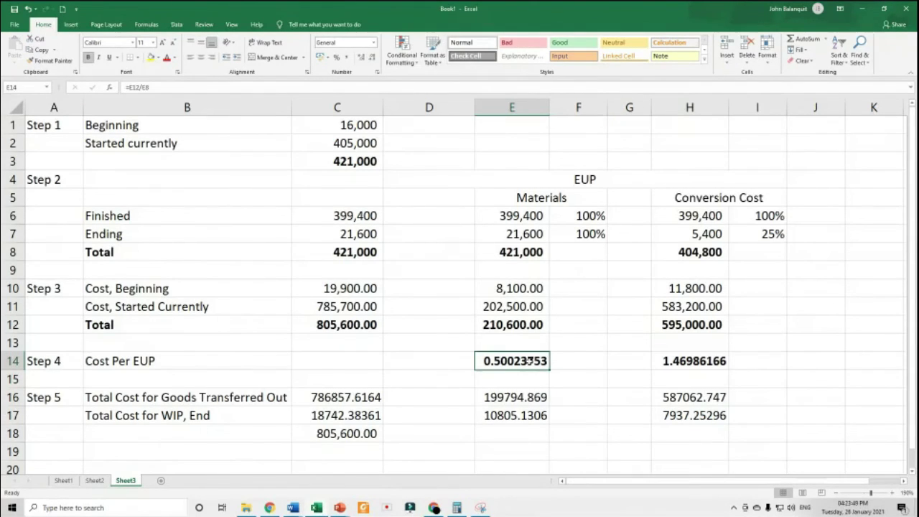
pyautogui.click(679, 363)
pyautogui.click(487, 367)
# Format the Step 5 total costs in C16:C18 with thousands separators and two decimals.
pyautogui.moveTo(337, 398); pyautogui.dragTo(348, 434)
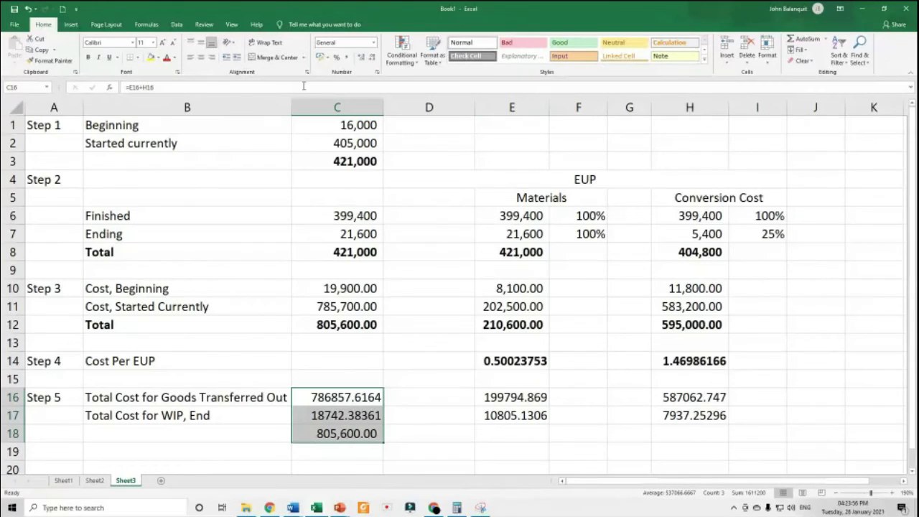
pyautogui.click(347, 59)
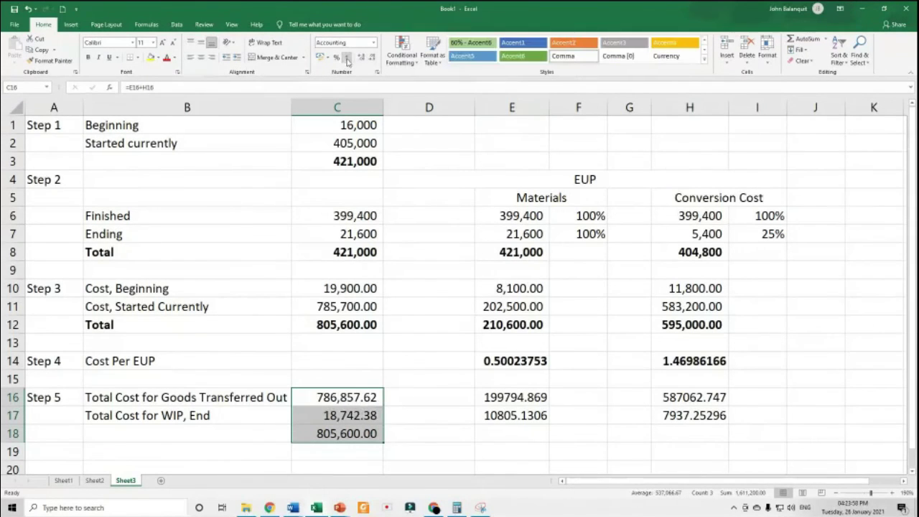
pyautogui.click(425, 435)
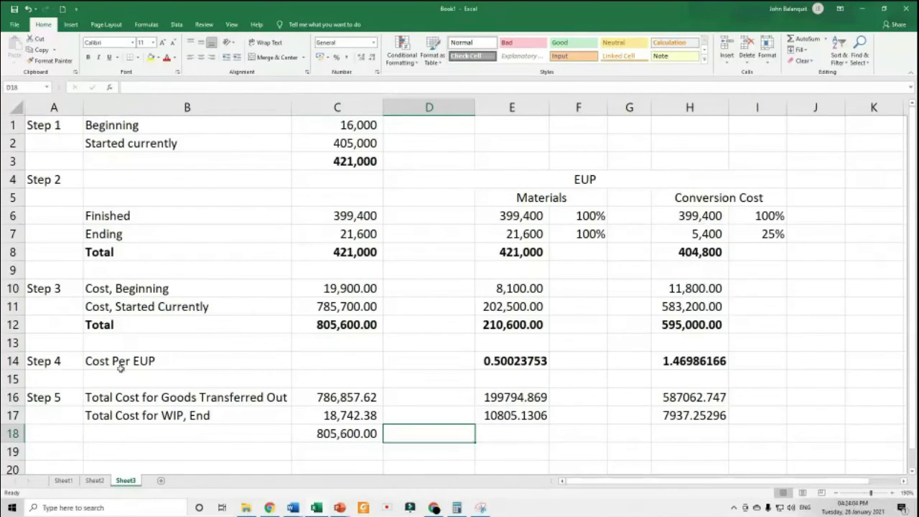
# Trace how the materials cost per EUP and the Step 5 materials costs derive from the total cost and EUP quantities.
pyautogui.click(532, 358)
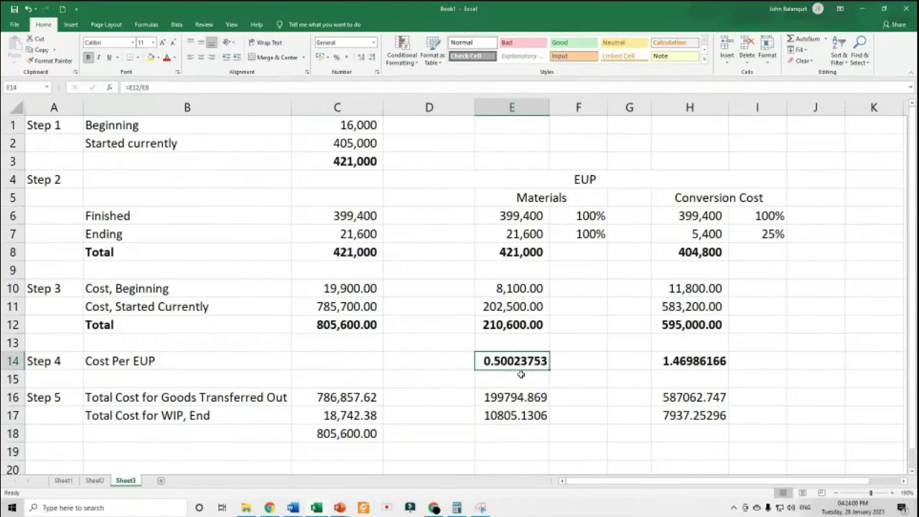
pyautogui.click(493, 325)
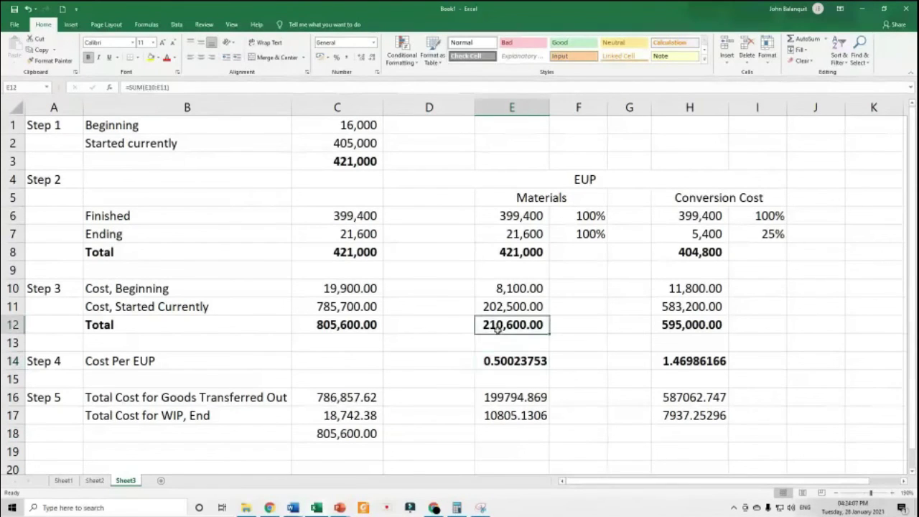
pyautogui.click(516, 254)
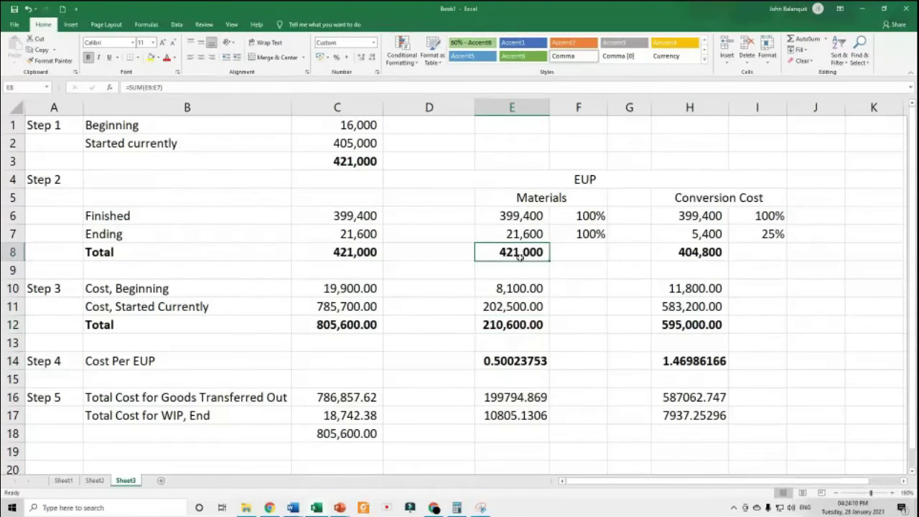
pyautogui.click(521, 412)
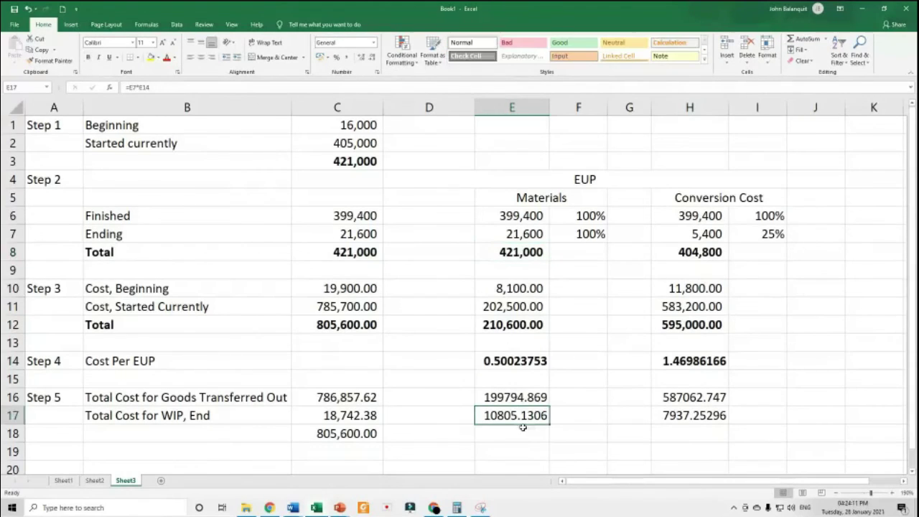
pyautogui.click(503, 397)
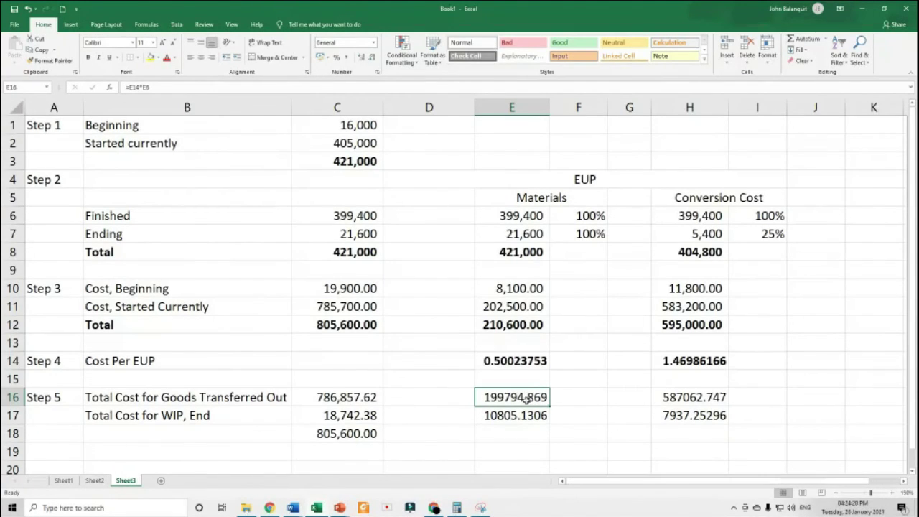
pyautogui.click(515, 218)
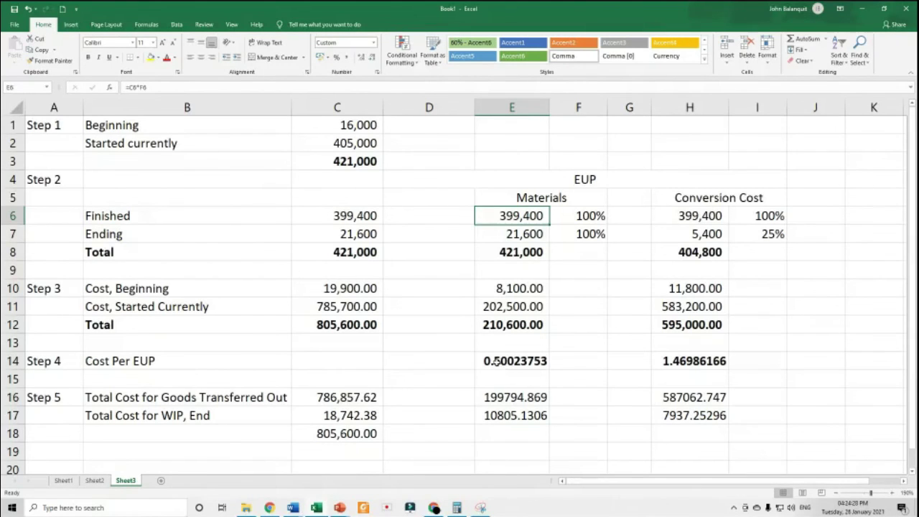
pyautogui.click(499, 400)
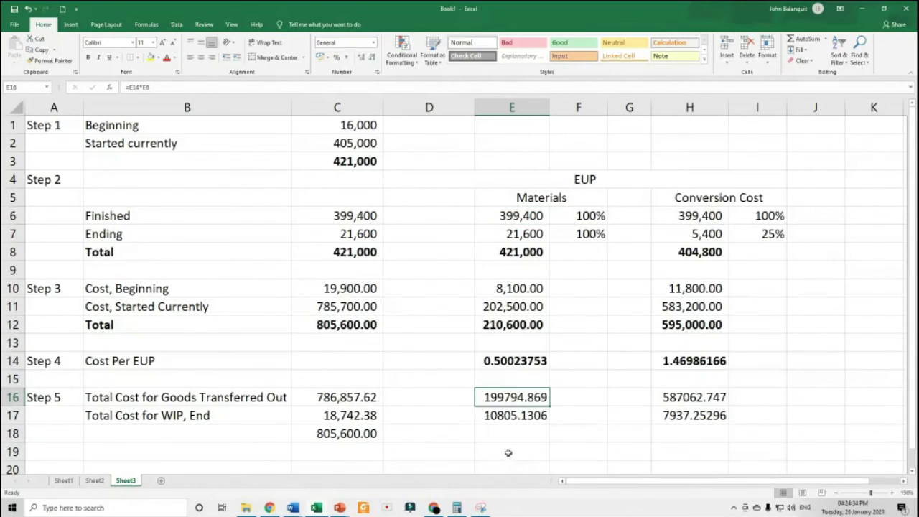
# Format the Step 5 materials and conversion costs in E16:H17 with thousands separators and two decimals.
pyautogui.moveTo(520, 400); pyautogui.dragTo(681, 414)
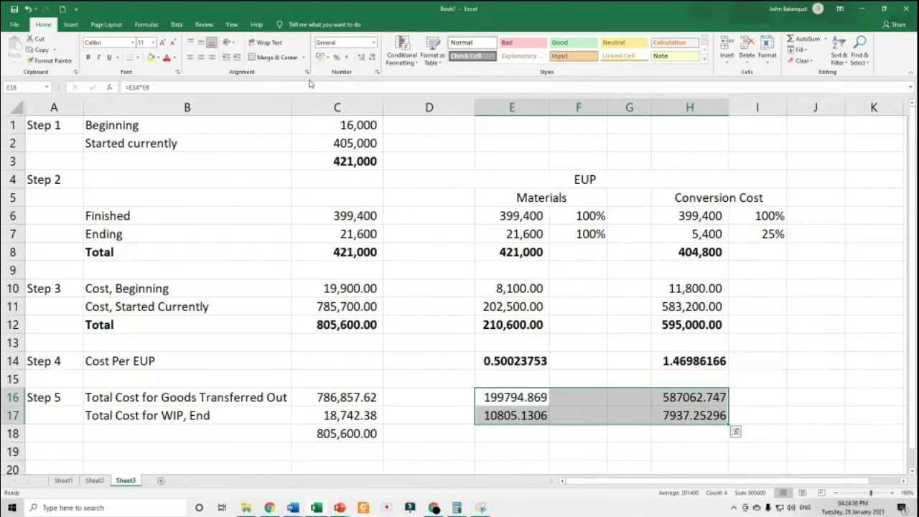
pyautogui.click(350, 57)
pyautogui.click(570, 421)
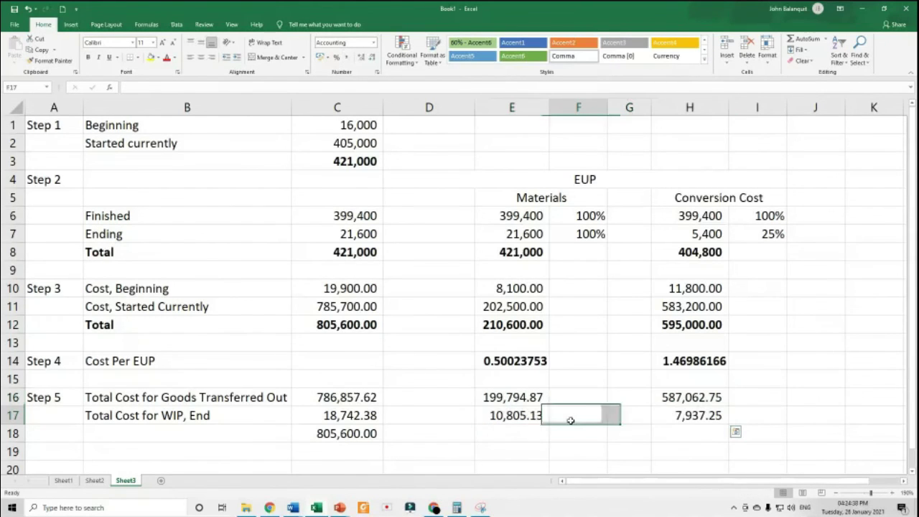
# Review the formulas for the materials portions in E16 and E17 and the goods transferred out total in C16.
pyautogui.click(523, 397)
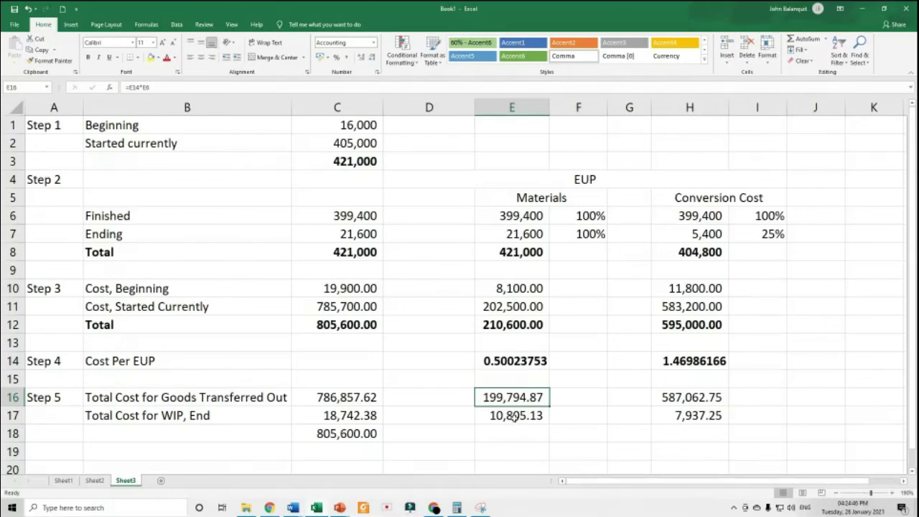
pyautogui.click(515, 418)
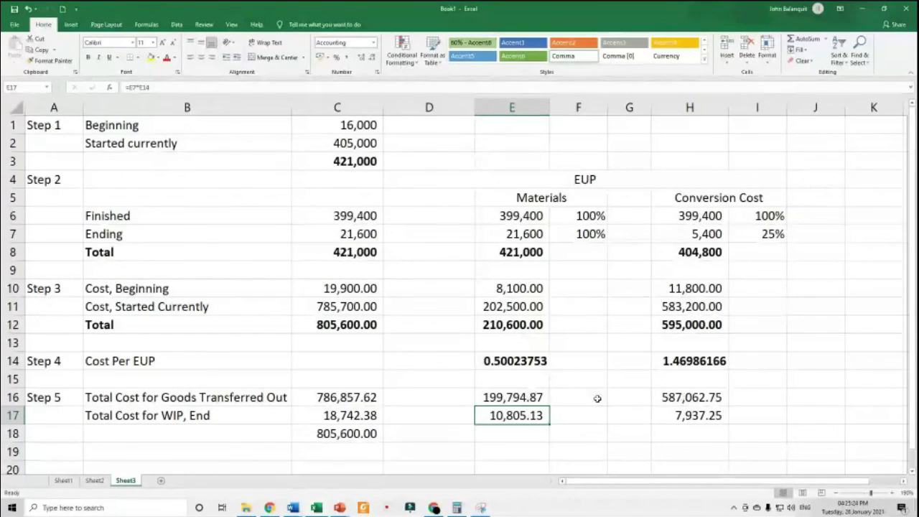
pyautogui.click(354, 397)
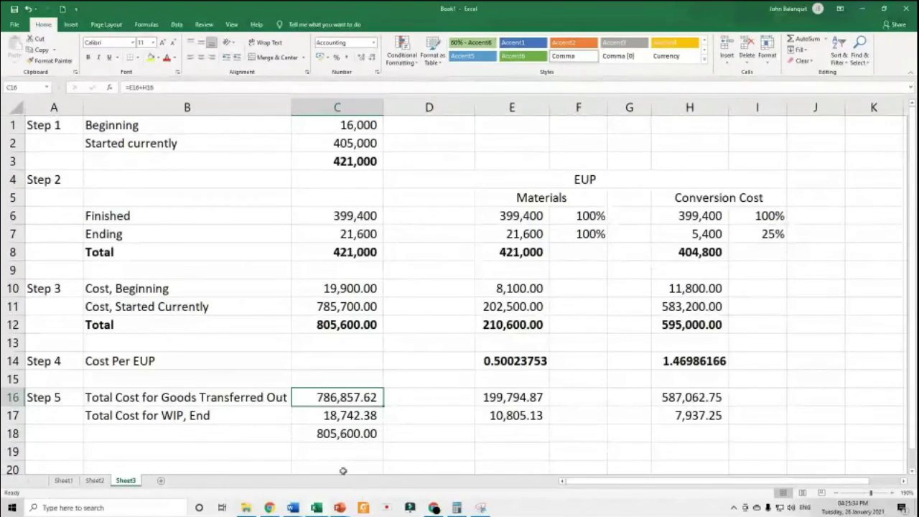
# Enter the journal entry's debit account "WIP - PACKAGING" in C20, checking the receiving department on the problem slide.
pyautogui.scroll(-2, 337, 445)
pyautogui.click(324, 378)
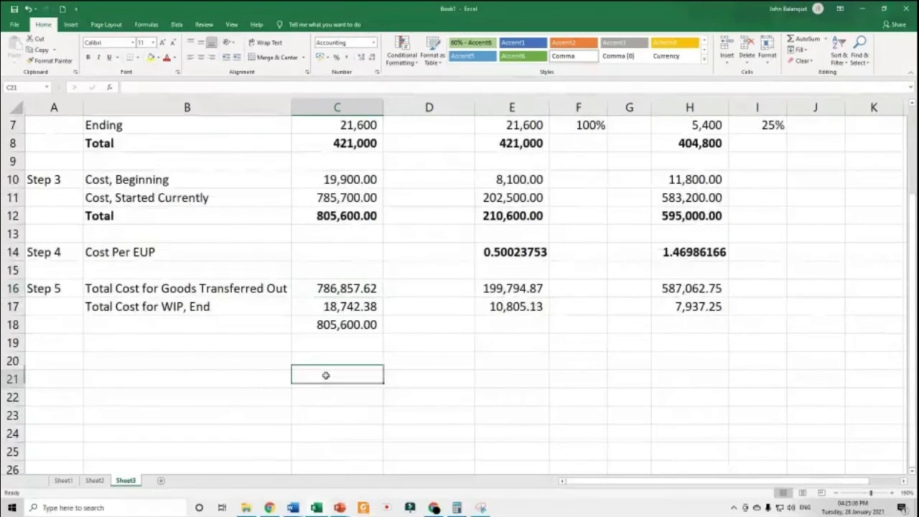
pyautogui.click(333, 363)
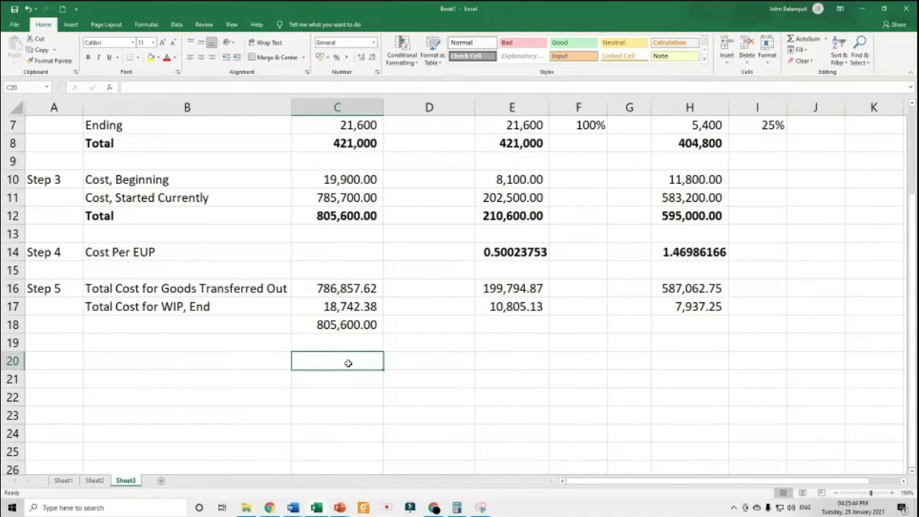
pyautogui.write('wip')
pyautogui.press('BackSpace')
pyautogui.press('BackSpace')
pyautogui.press('BackSpace')
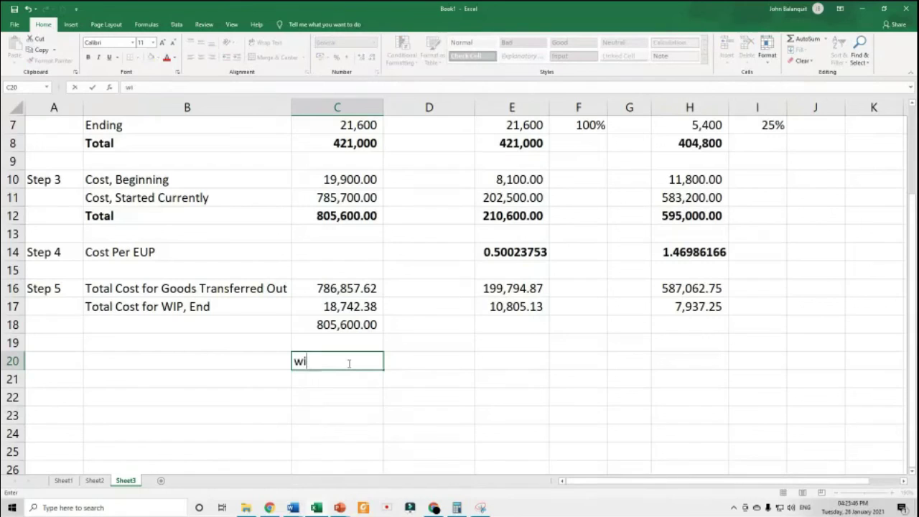
pyautogui.write('wip')
pyautogui.press('BackSpace')
pyautogui.press('BackSpace')
pyautogui.press('BackSpace')
pyautogui.write('WI')
pyautogui.hotkey('alt', 'Tab')
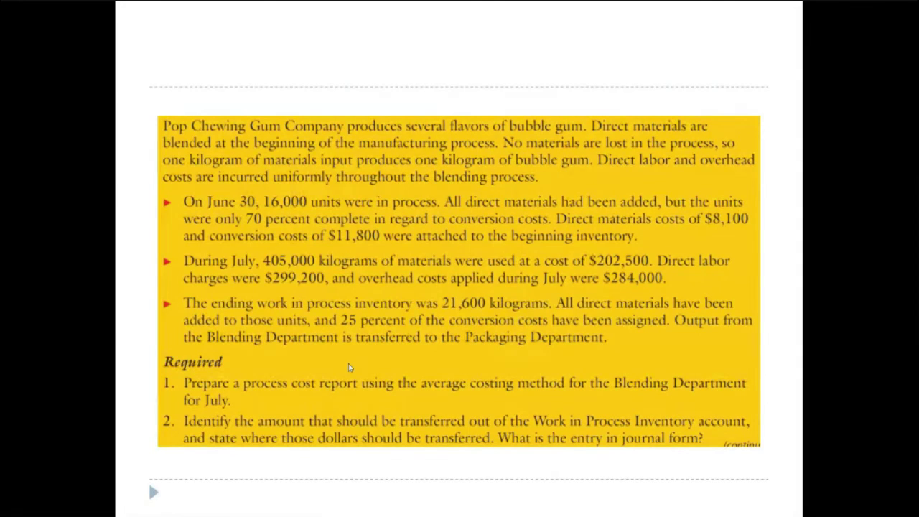
pyautogui.hotkey('alt', 'Tab')
pyautogui.write('P - PACKAGIN')
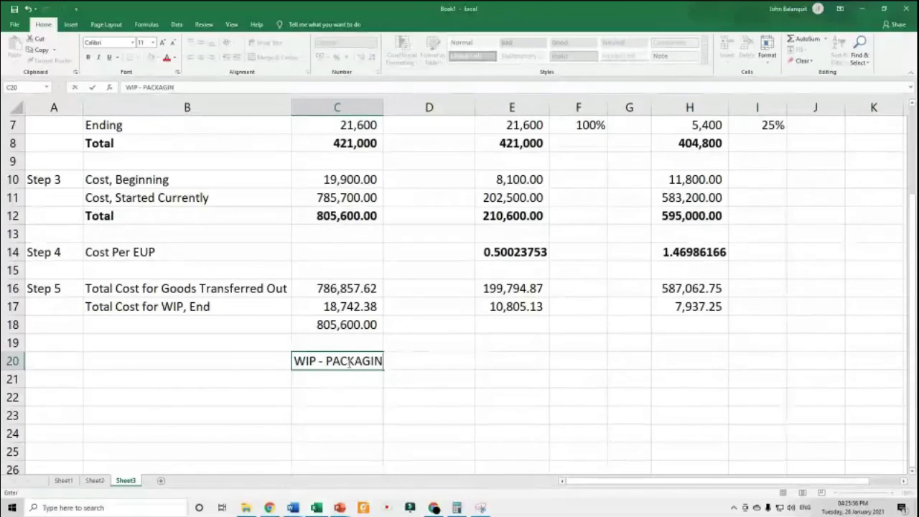
pyautogui.write('G')
pyautogui.hotkey('ctrl', 'Return')
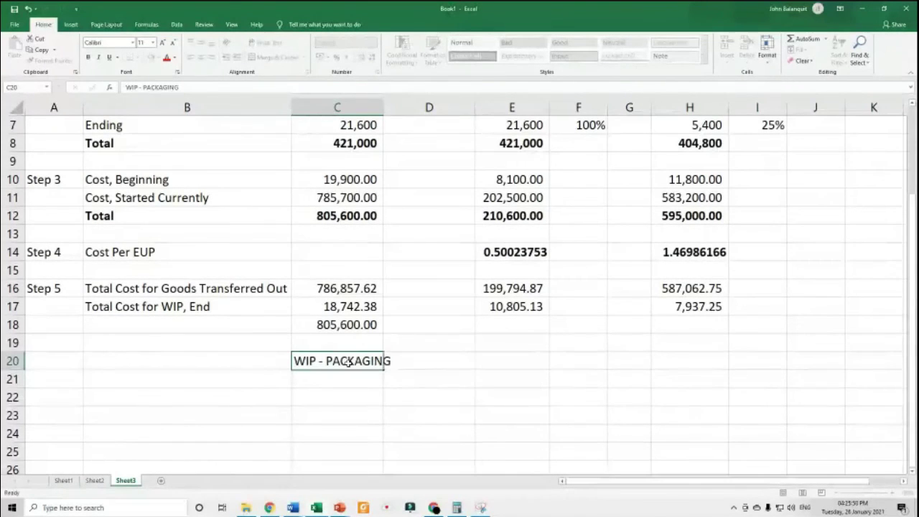
# Link the debit amount in F20 to the total cost for goods transferred out with =C16.
pyautogui.press('Right')
pyautogui.press('Right')
pyautogui.press('Right')
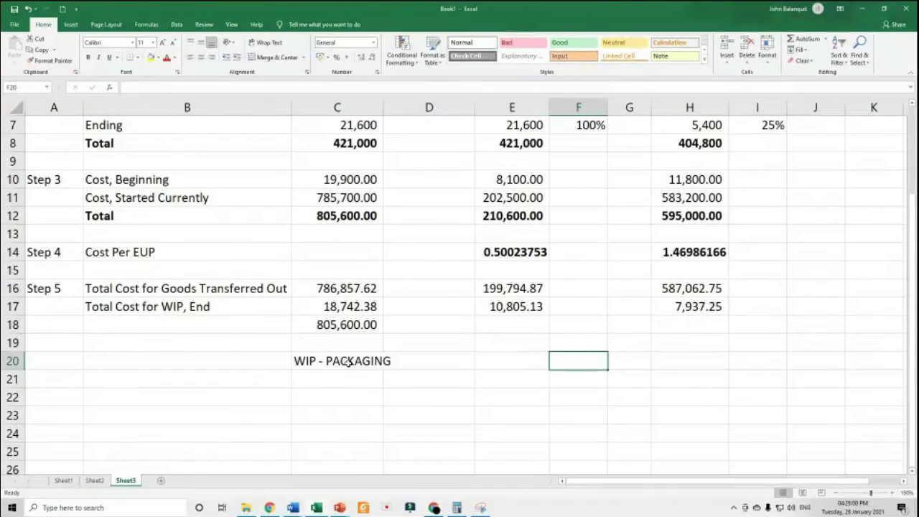
pyautogui.write('=')
pyautogui.click(308, 289)
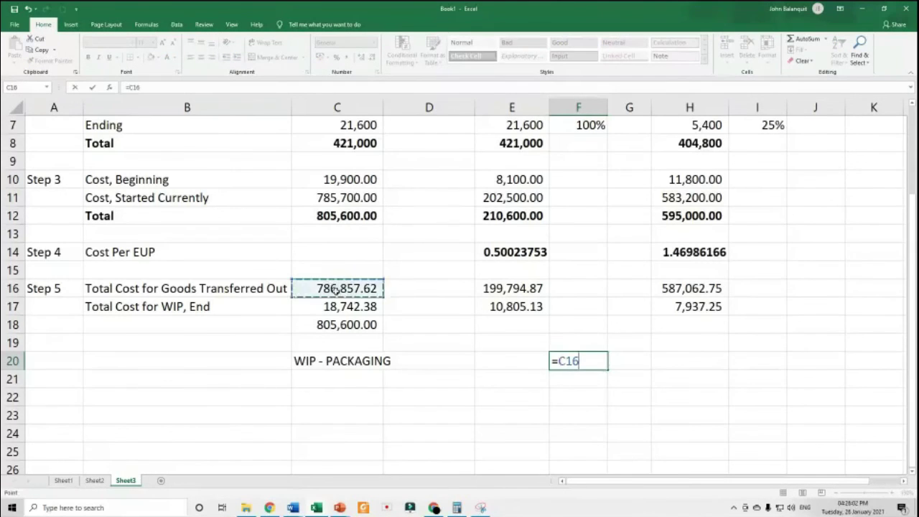
pyautogui.press('Return')
pyautogui.click(415, 380)
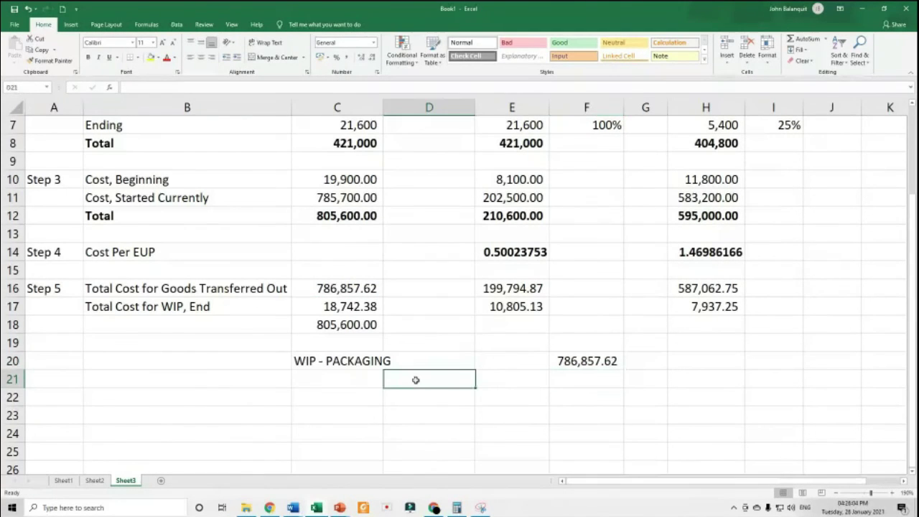
# Enter the credit account "WIP - BLENDING" in D21 and link its amount in G21 to the debit amount with =F20.
pyautogui.write('WIP')
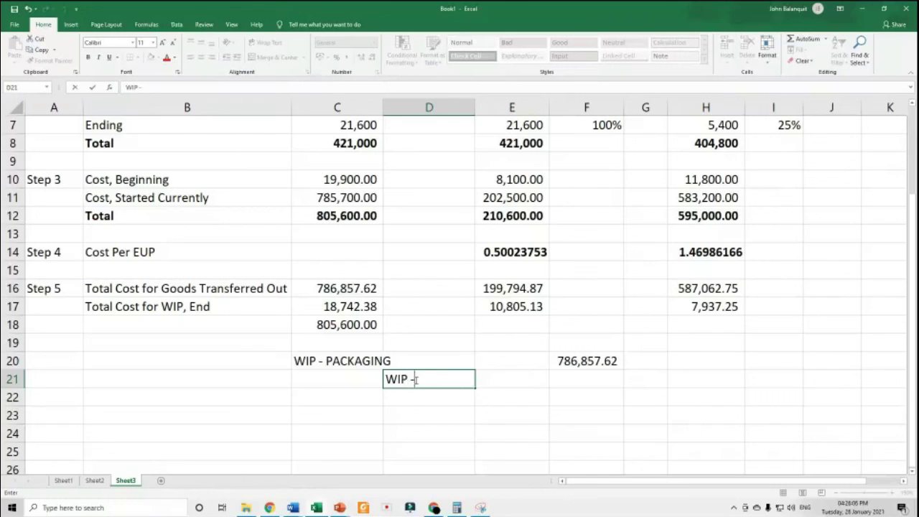
pyautogui.write(' - BLENDING')
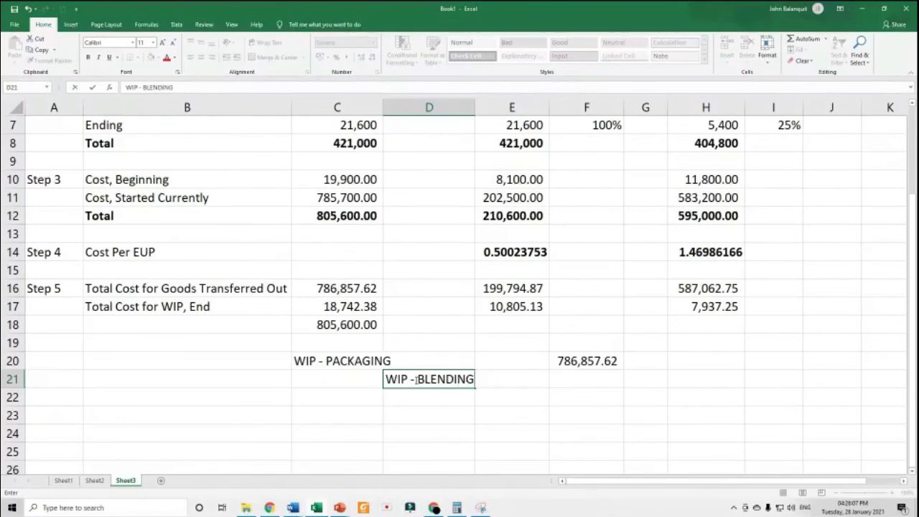
pyautogui.press('Tab')
pyautogui.press('Tab')
pyautogui.press('Tab')
pyautogui.write('=')
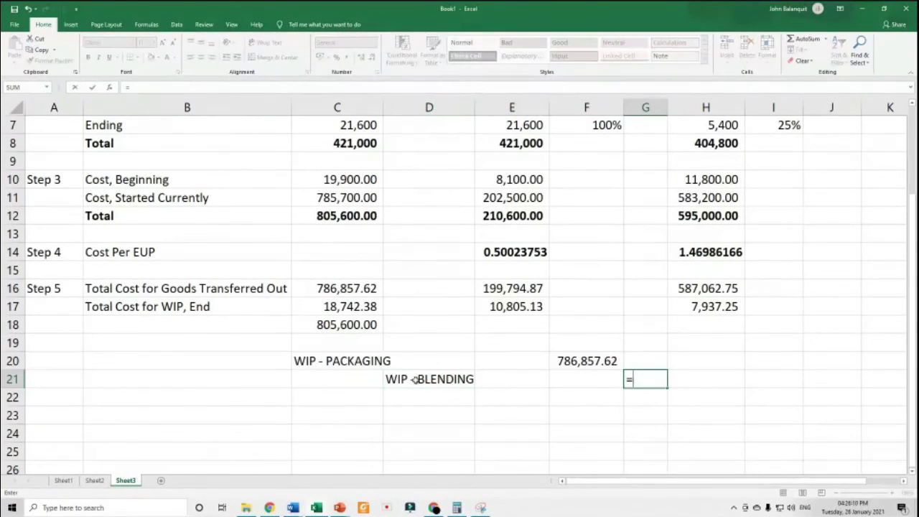
pyautogui.click(556, 362)
pyautogui.press('Return')
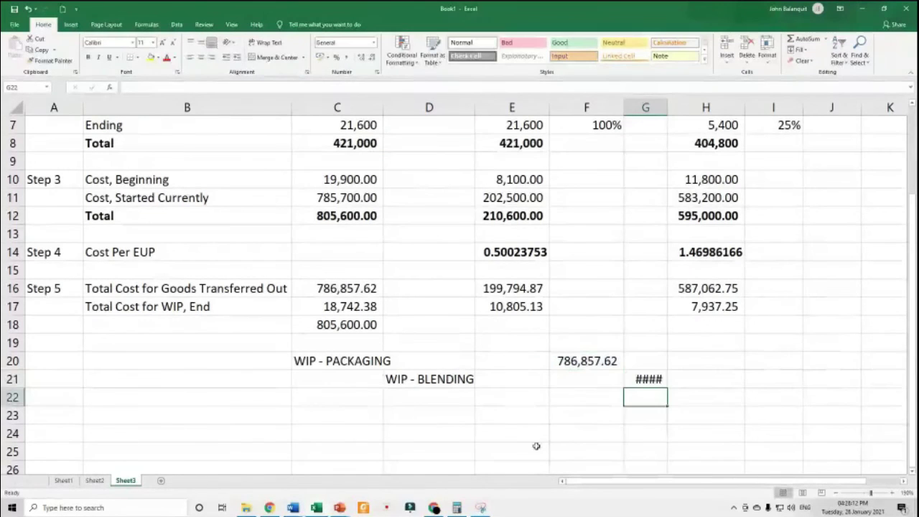
# Widen column G enough to display the full credit amount of the journal entry.
pyautogui.moveTo(670, 106); pyautogui.dragTo(703, 108)
pyautogui.press('Down')
pyautogui.press('Down')
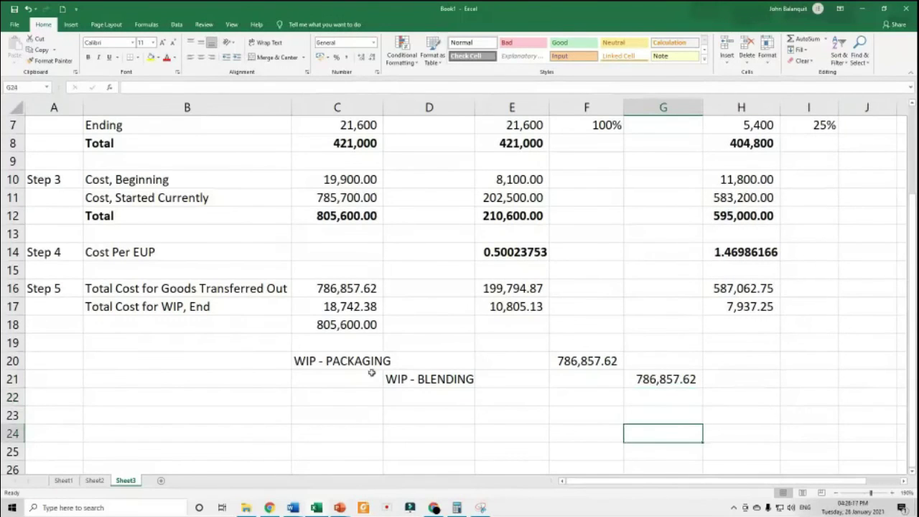
# Review the ending WIP total in C17, its materials and conversion formulas in E17 and H17, and the ending units in C7.
pyautogui.click(336, 310)
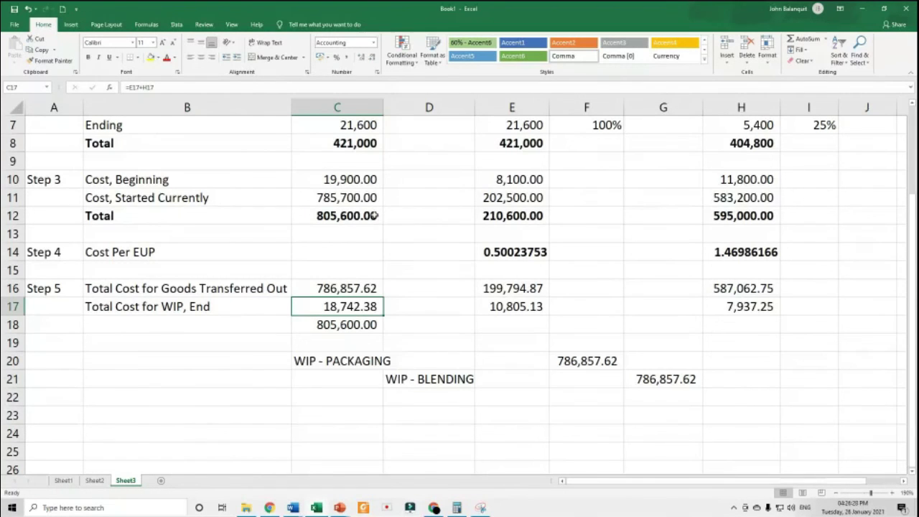
pyautogui.scroll(2, 374, 216)
pyautogui.click(345, 234)
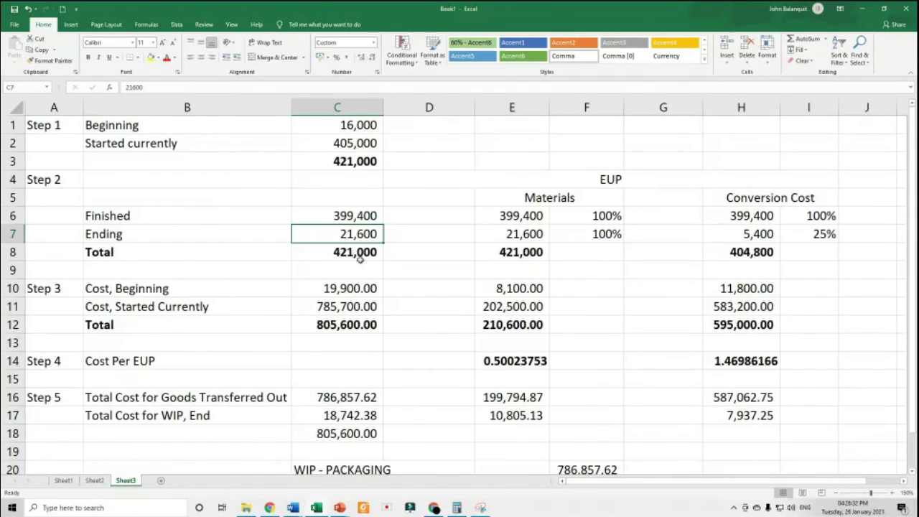
pyautogui.click(505, 416)
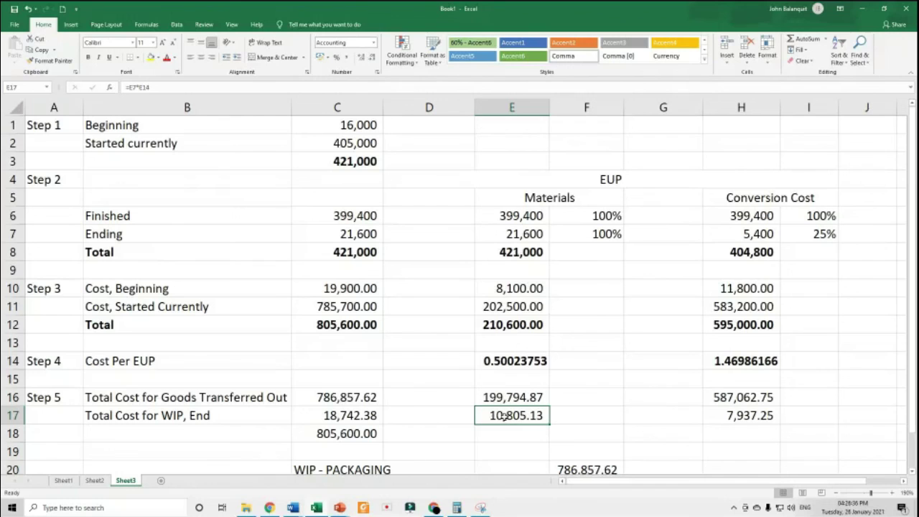
pyautogui.click(746, 418)
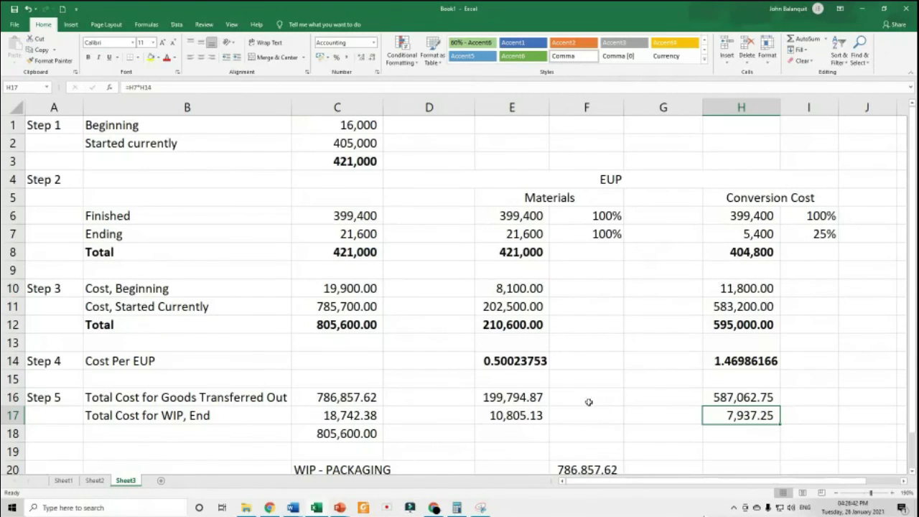
pyautogui.scroll(-4, 573, 387)
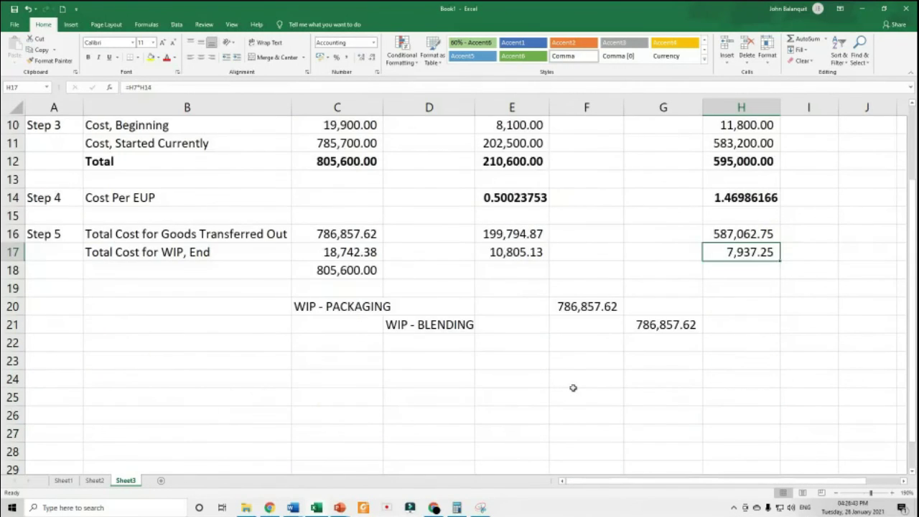
pyautogui.scroll(1, 577, 371)
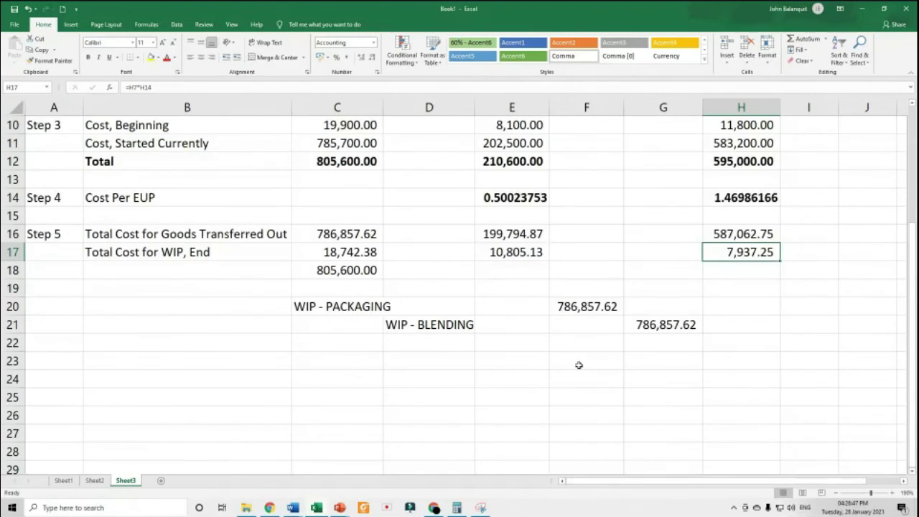
pyautogui.scroll(3, 579, 366)
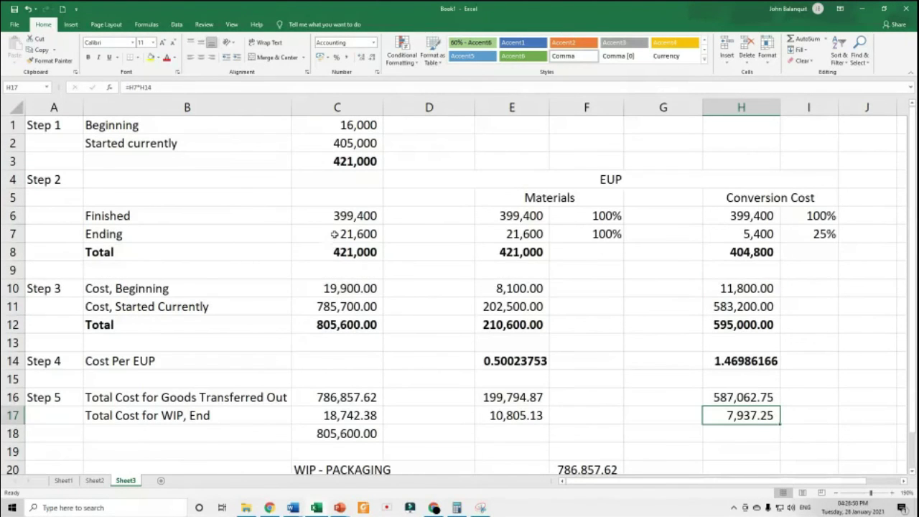
pyautogui.click(334, 234)
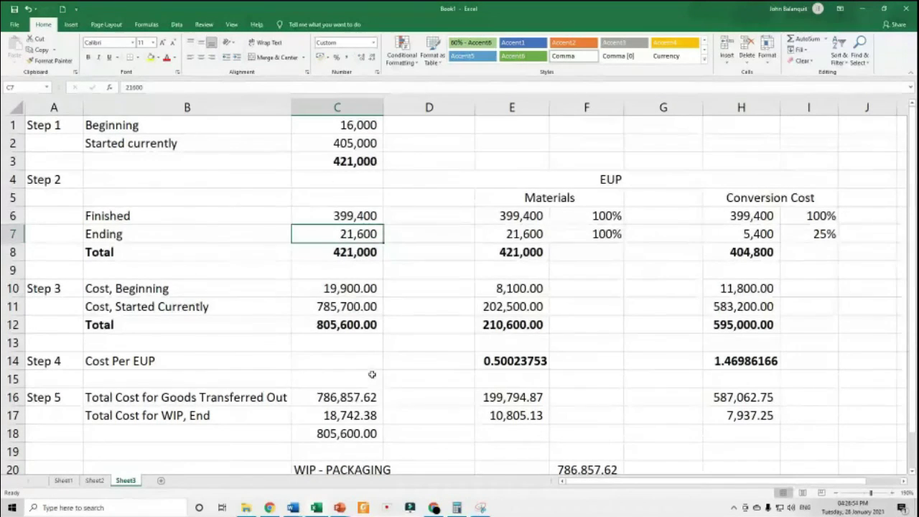
pyautogui.scroll(-2, 372, 374)
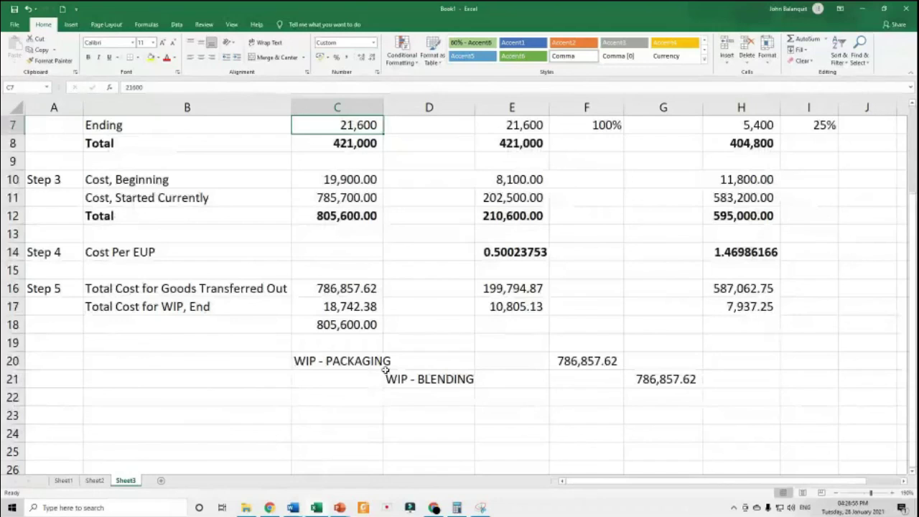